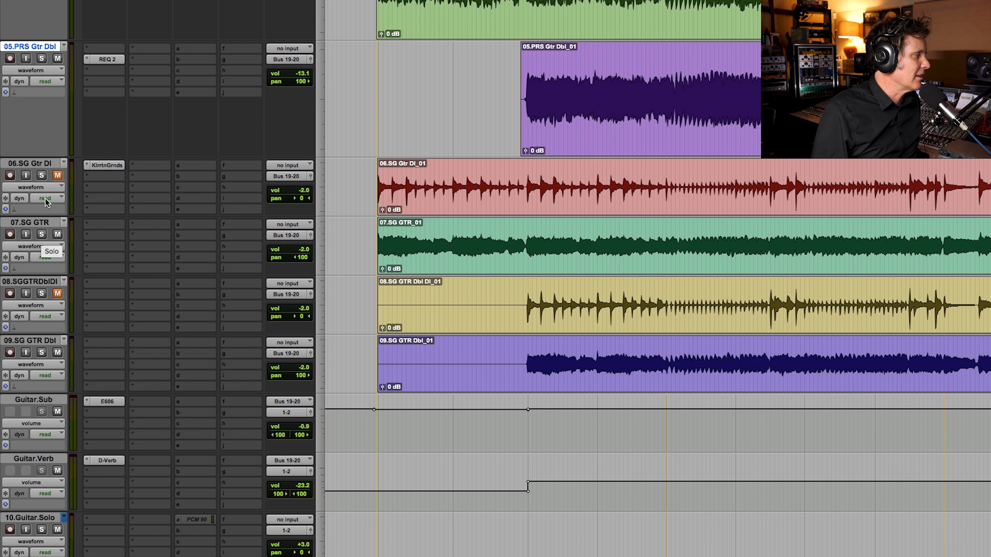
Step: Solo the 07.SG GTR track without the DI and play back a short passage from partway through the song
click(42, 176)
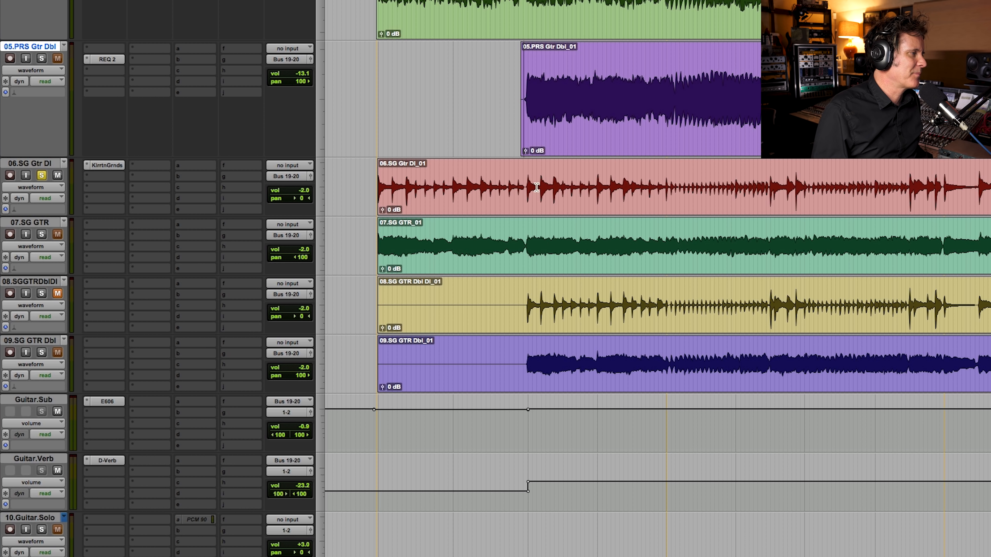
click(42, 234)
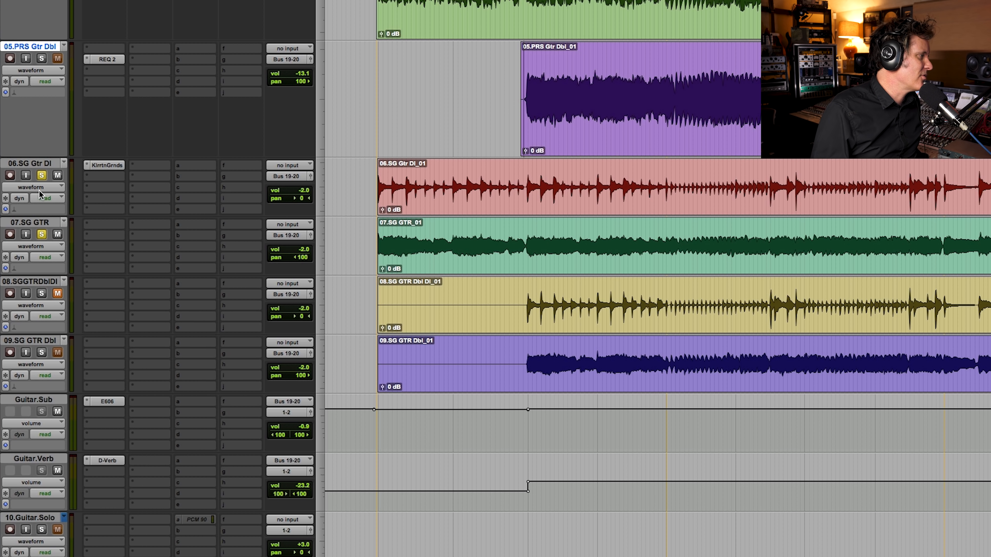
click(41, 175)
click(527, 238)
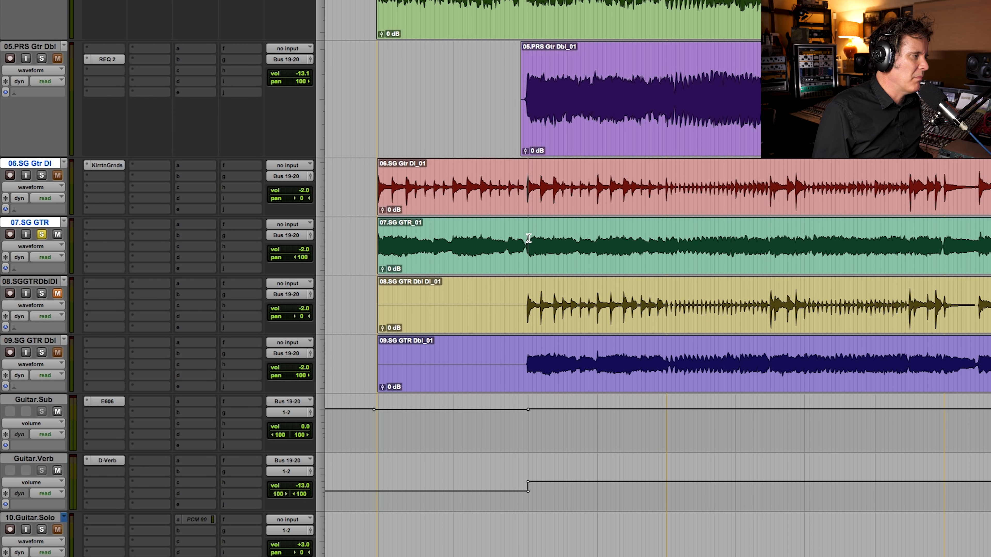
click(667, 194)
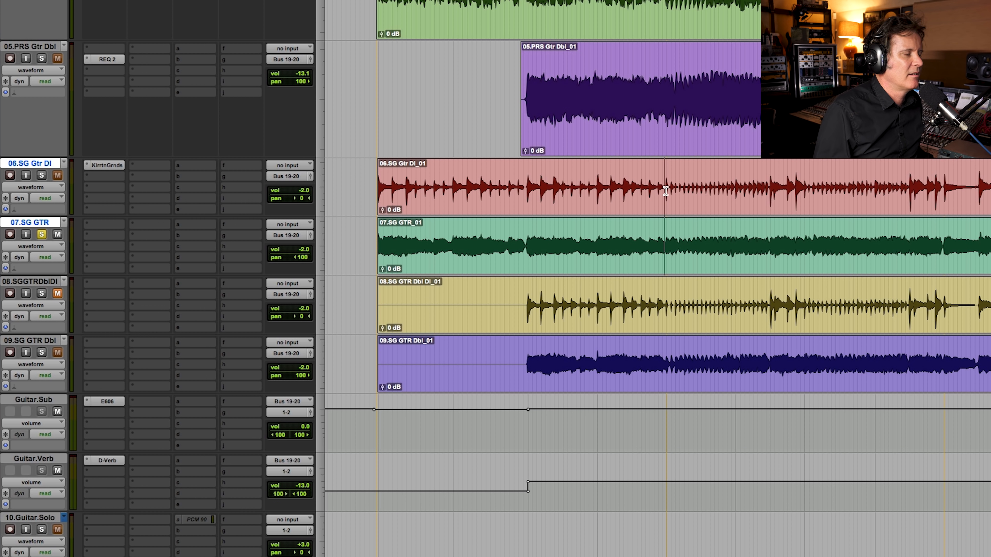
key(space)
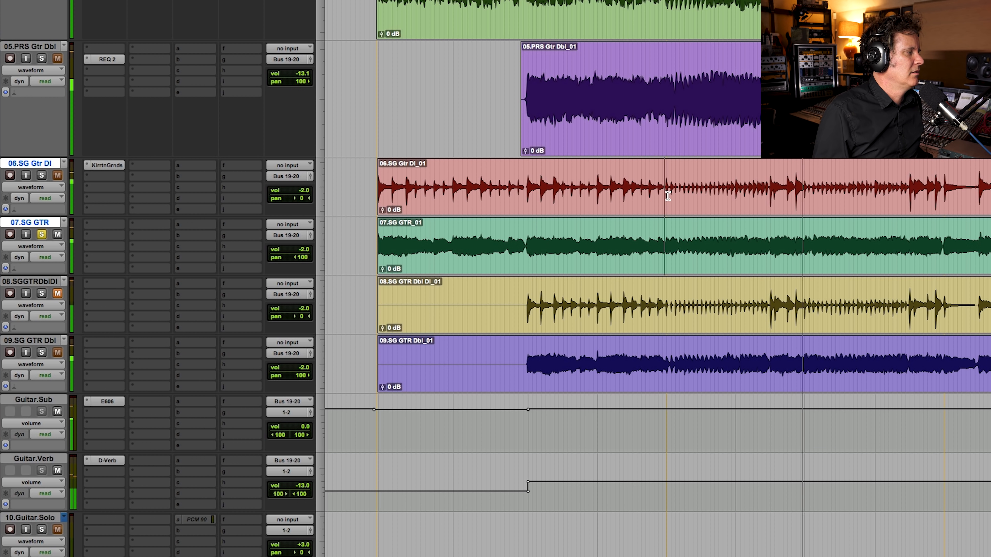
key(space)
Step: Mute the 07.SG GTR track, solo the 06.SG Gtr DI track and open its amp plug-in insert
click(42, 234)
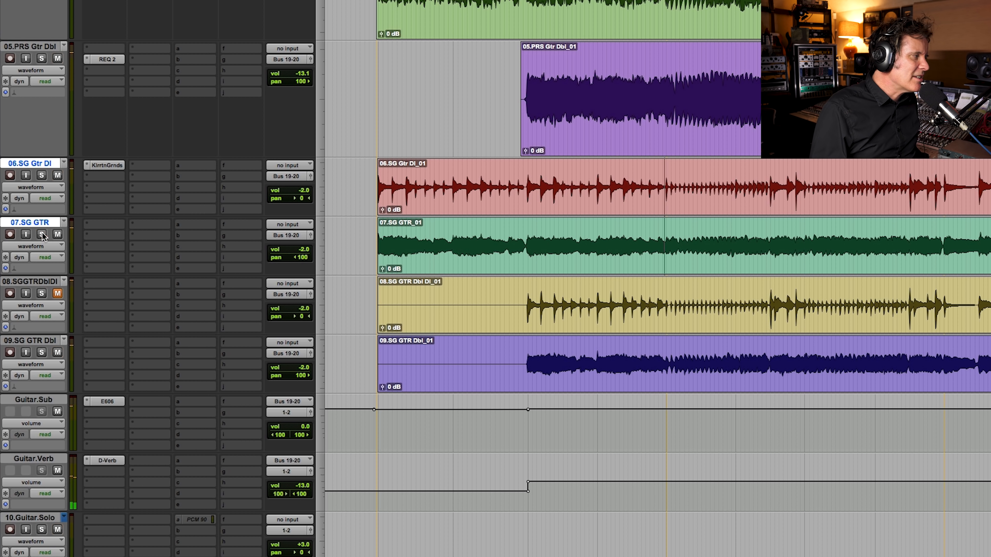
click(56, 236)
click(41, 175)
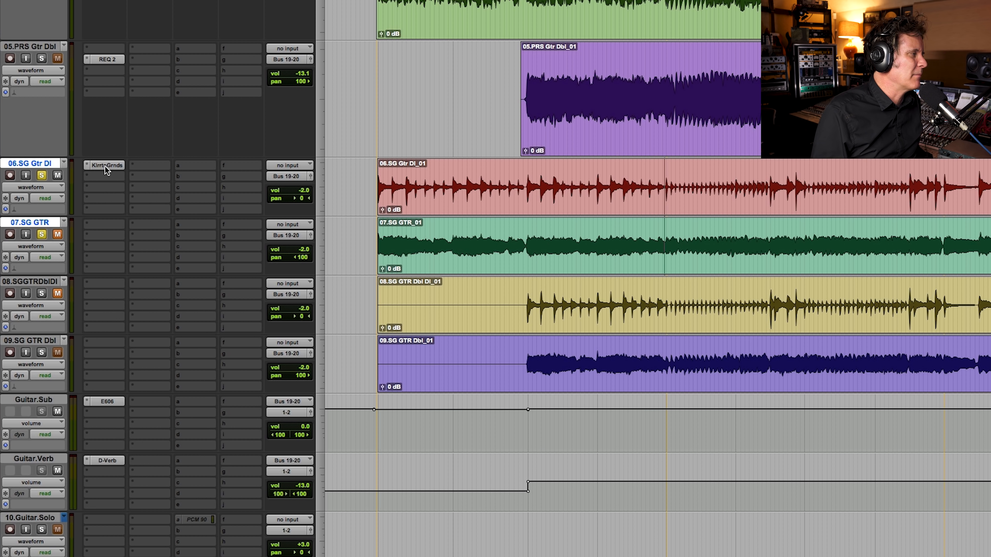
click(106, 165)
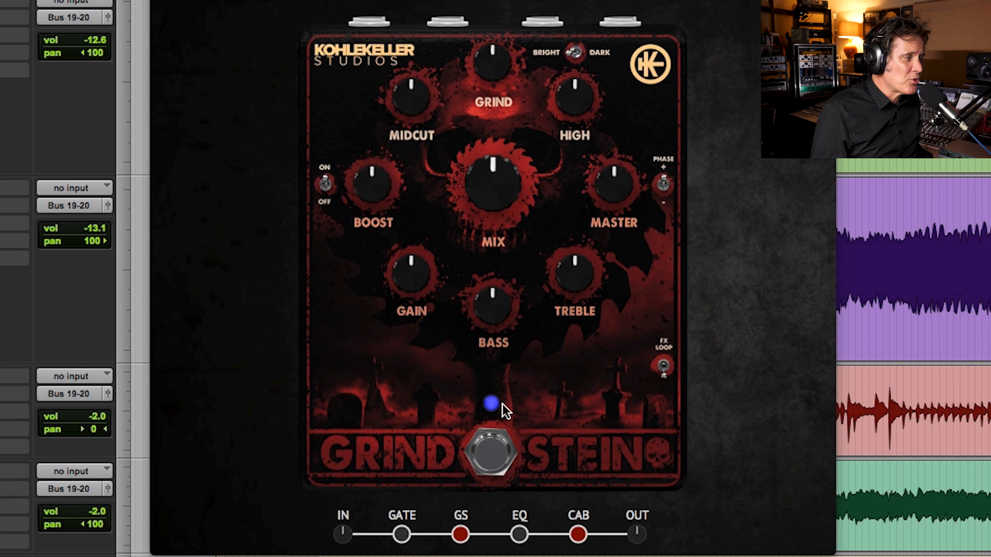
Step: Show the Schnauze gate pedal and try small changes to the plug-in's input and output levels
click(402, 536)
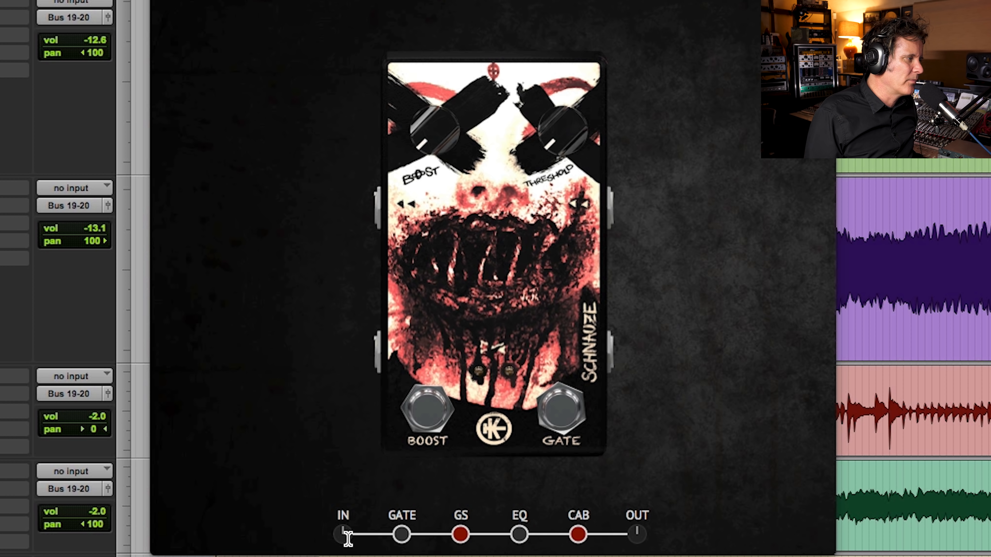
mouse_move(342, 535)
mouse_down()
mouse_move(338, 483)
mouse_move(343, 542)
mouse_up()
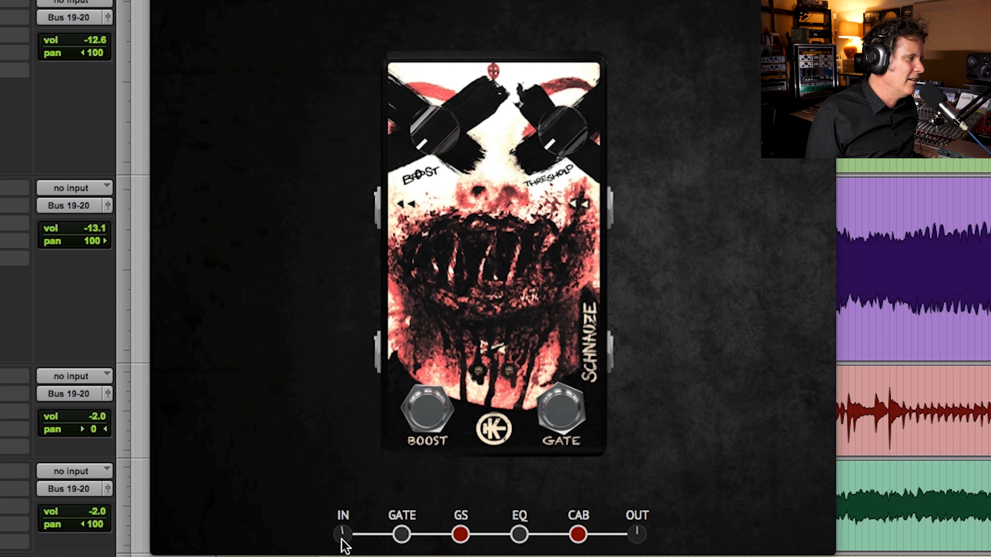
mouse_move(639, 532)
mouse_down()
mouse_move(634, 483)
mouse_move(639, 538)
mouse_move(648, 495)
mouse_move(645, 555)
mouse_move(639, 536)
mouse_move(679, 417)
mouse_move(642, 538)
mouse_up()
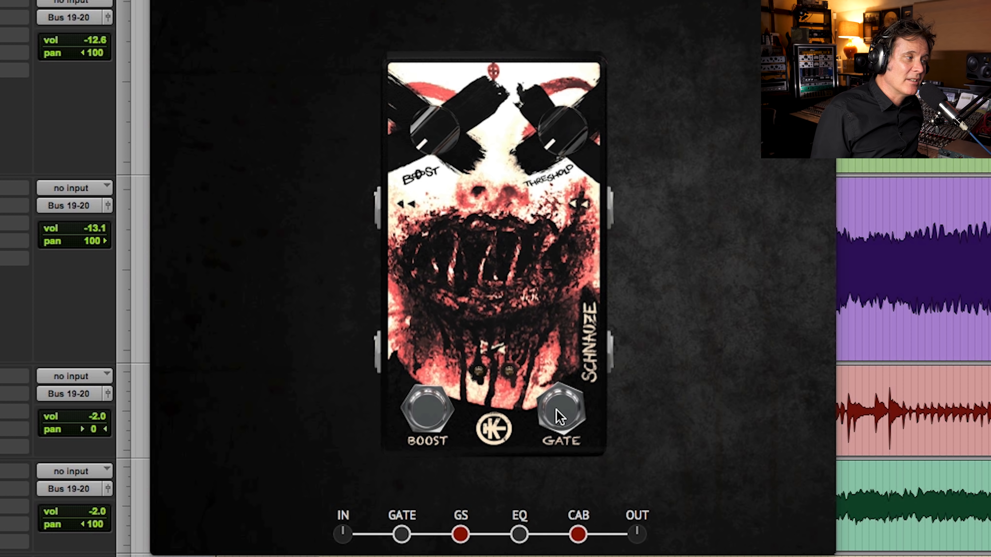
Step: Try the Schnauze pedal's gate and boost with varied Boost and Threshold amounts, and switch both off
click(561, 416)
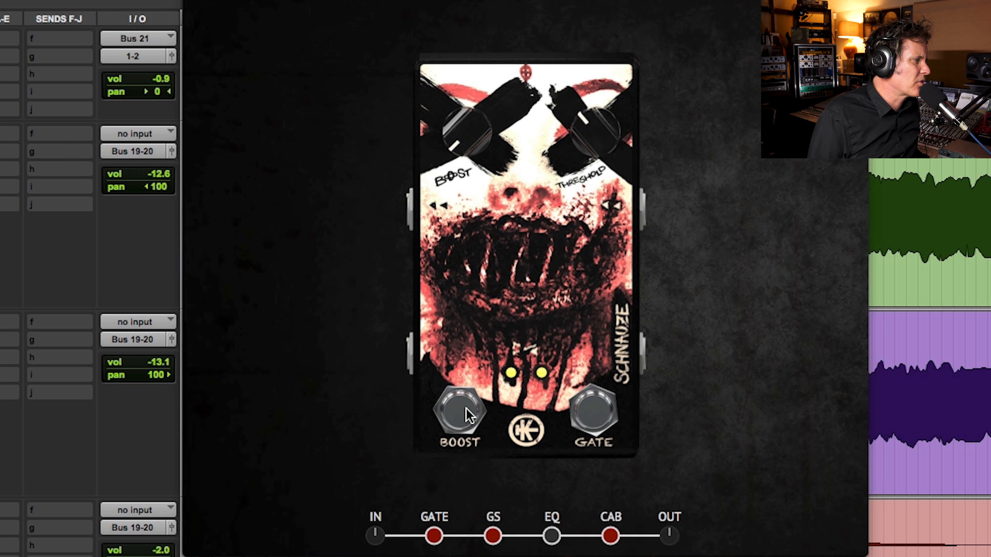
drag(453, 116, 436, 259)
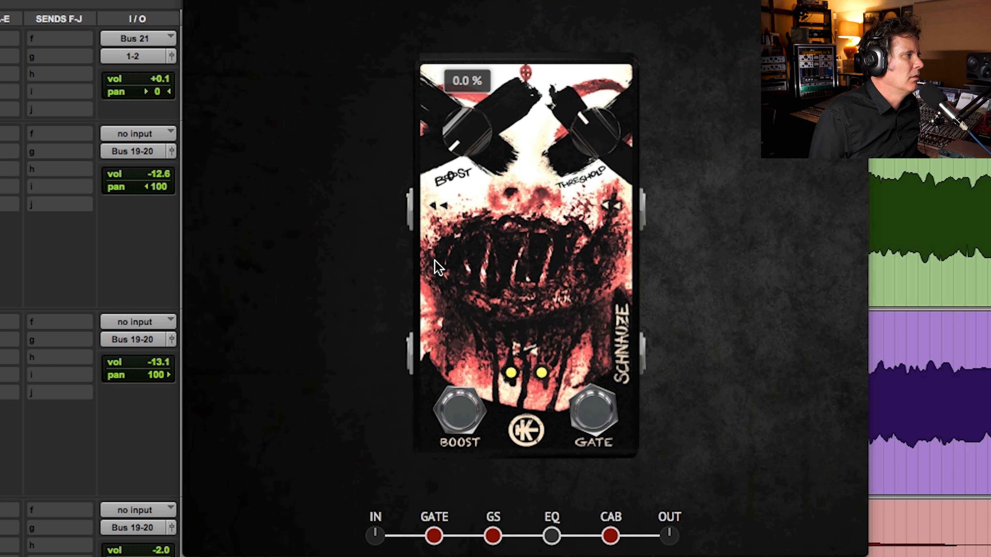
drag(467, 176, 399, 478)
drag(597, 125, 504, 176)
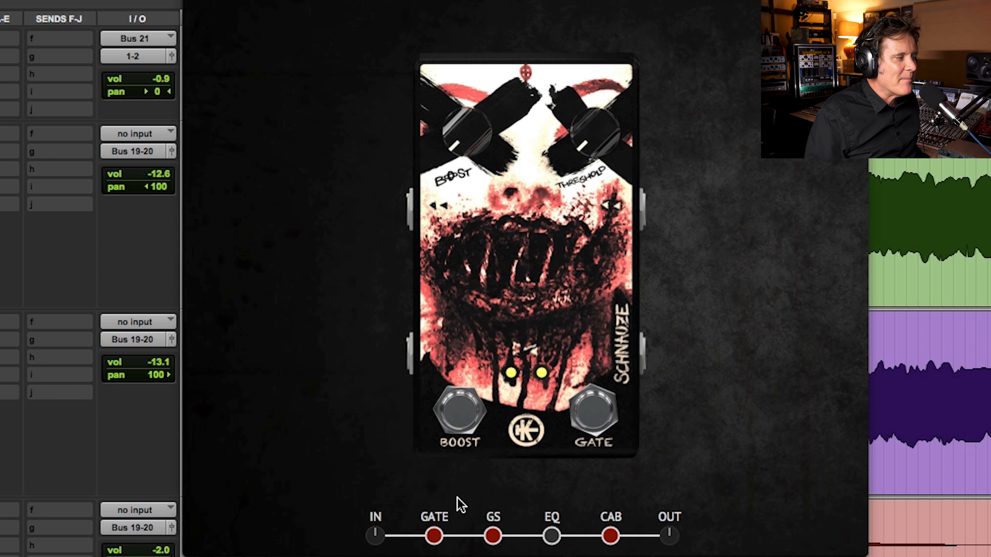
click(434, 536)
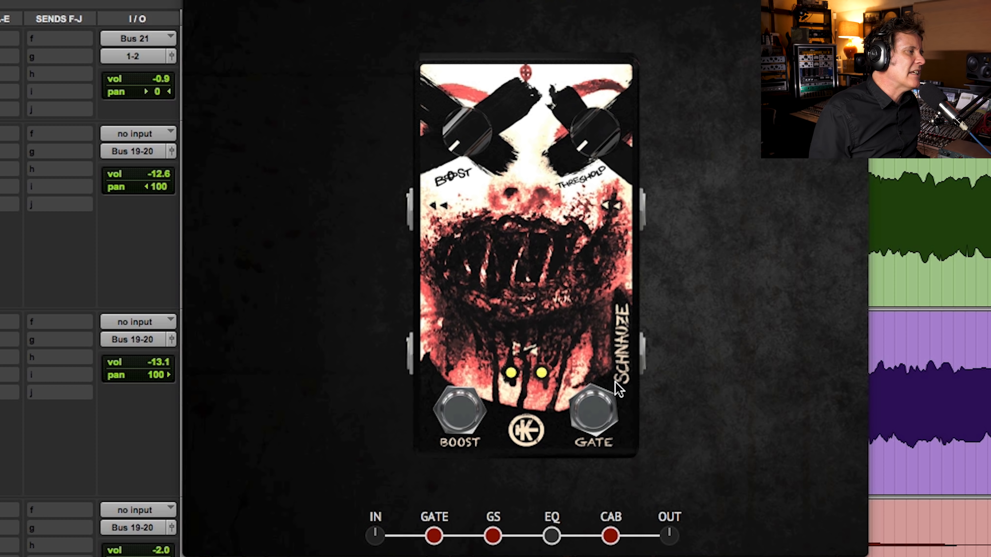
click(474, 420)
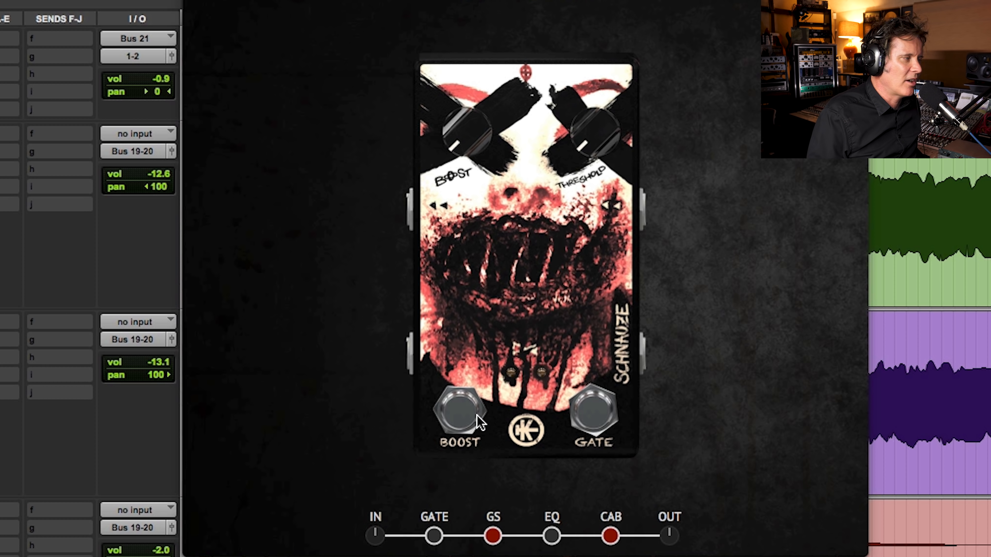
Step: Return to the Grindstein amp, raise its Boost amount well above centre and leave the boost switch on
click(493, 538)
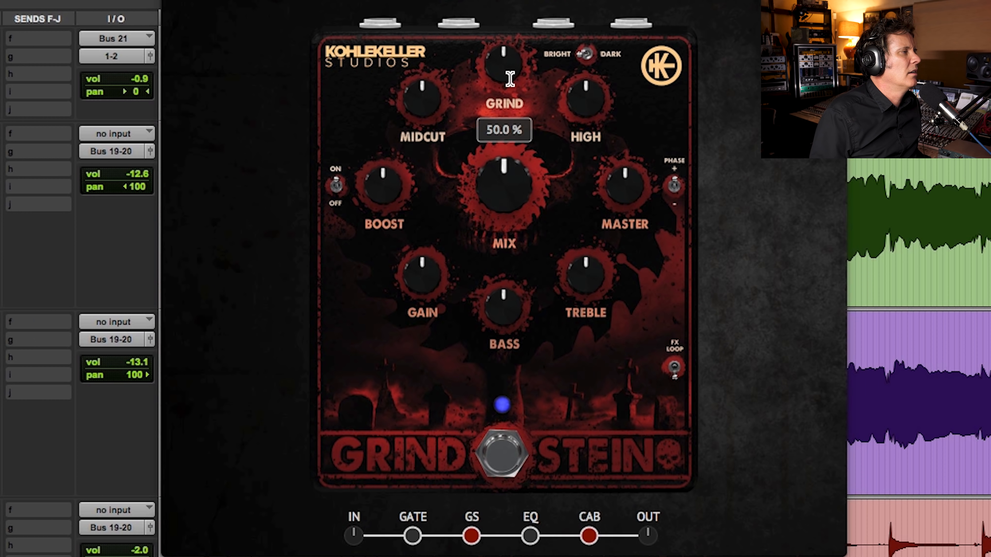
mouse_move(514, 78)
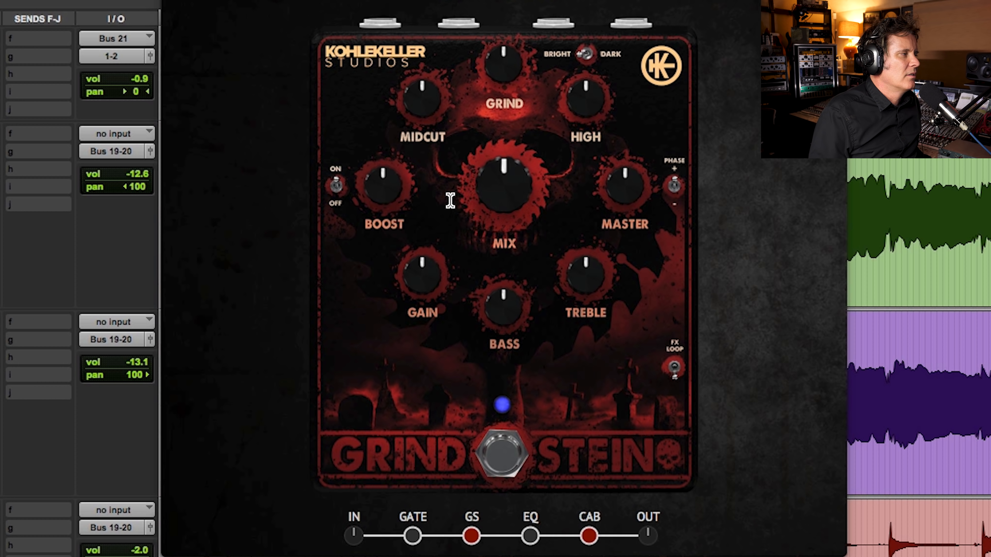
click(337, 185)
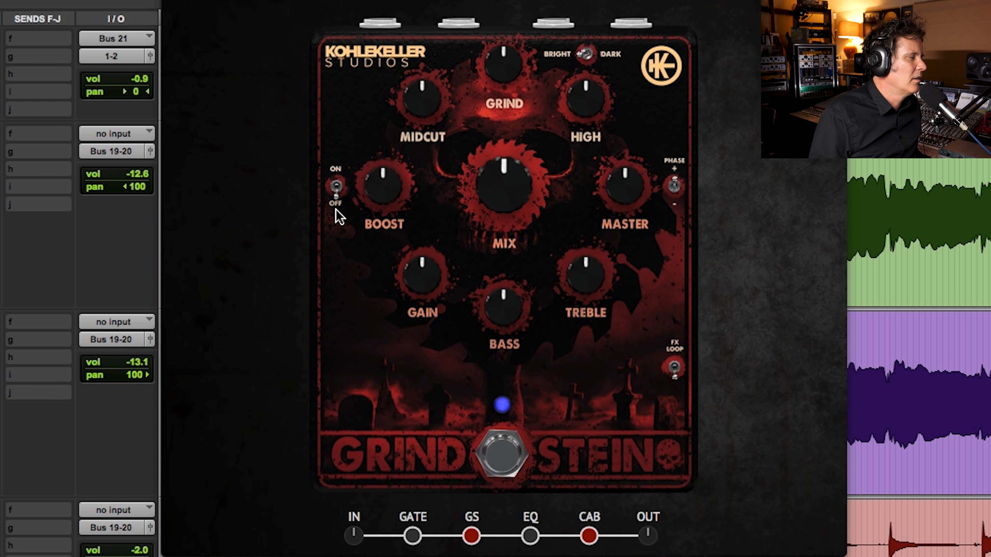
click(334, 191)
drag(383, 178, 392, 123)
click(336, 190)
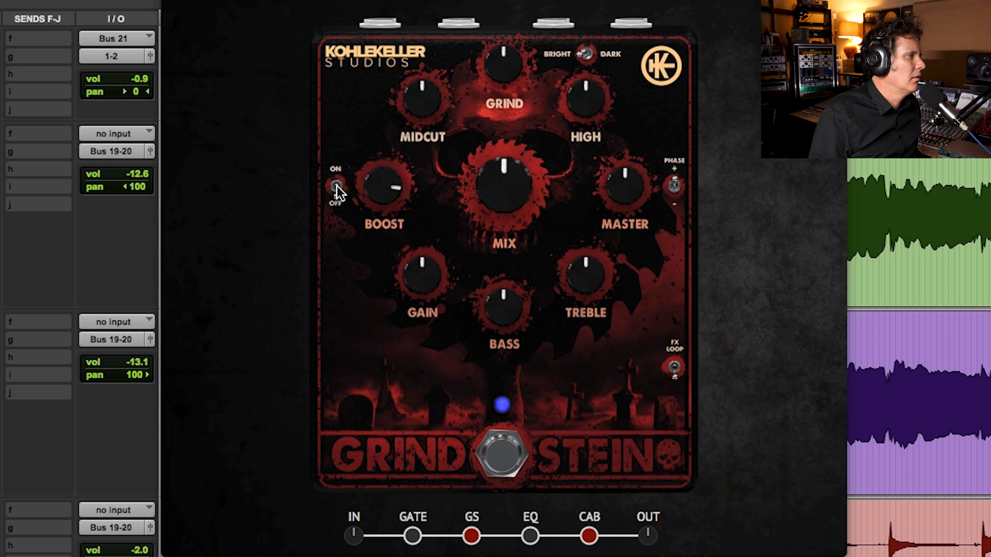
Step: Compare the Grindstein's Mix control between 0 % and 100 %, and bring it back to centre
drag(504, 183, 536, 15)
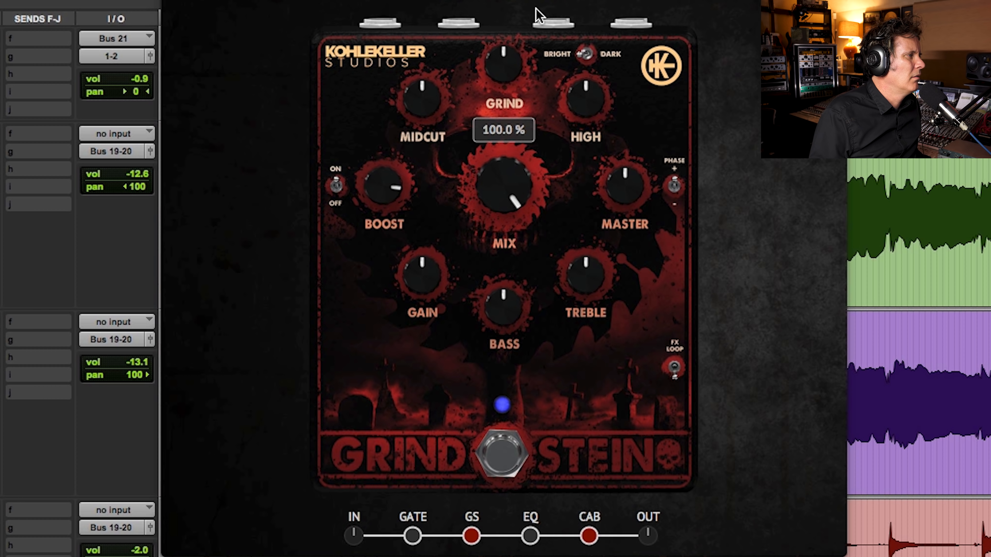
drag(496, 215, 503, 78)
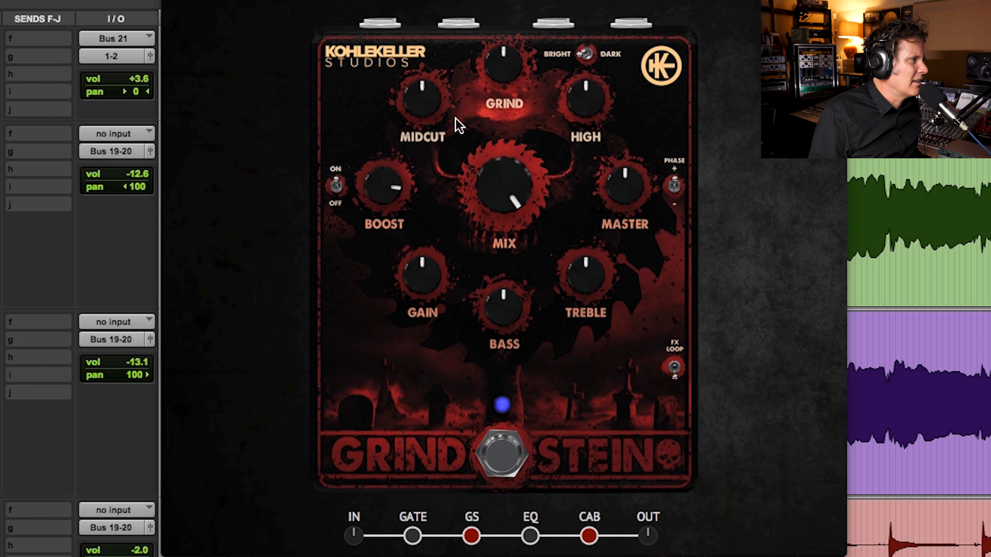
drag(506, 199, 493, 356)
alt+click(504, 166)
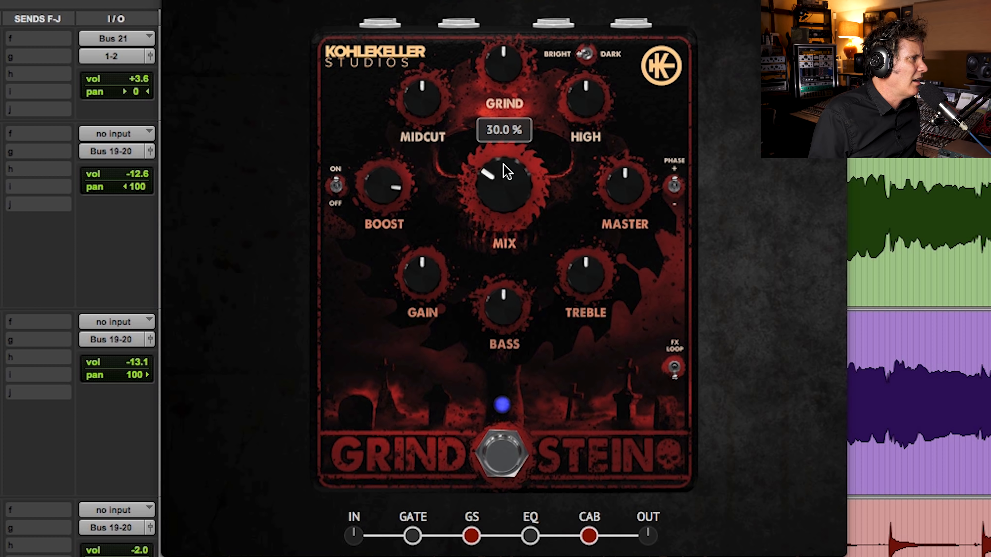
drag(508, 195, 507, 79)
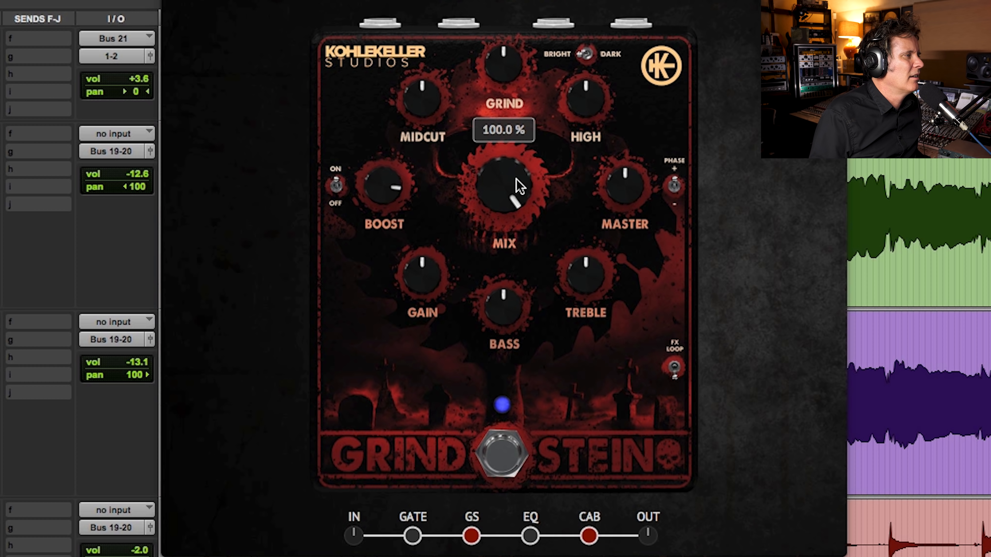
drag(509, 183, 482, 431)
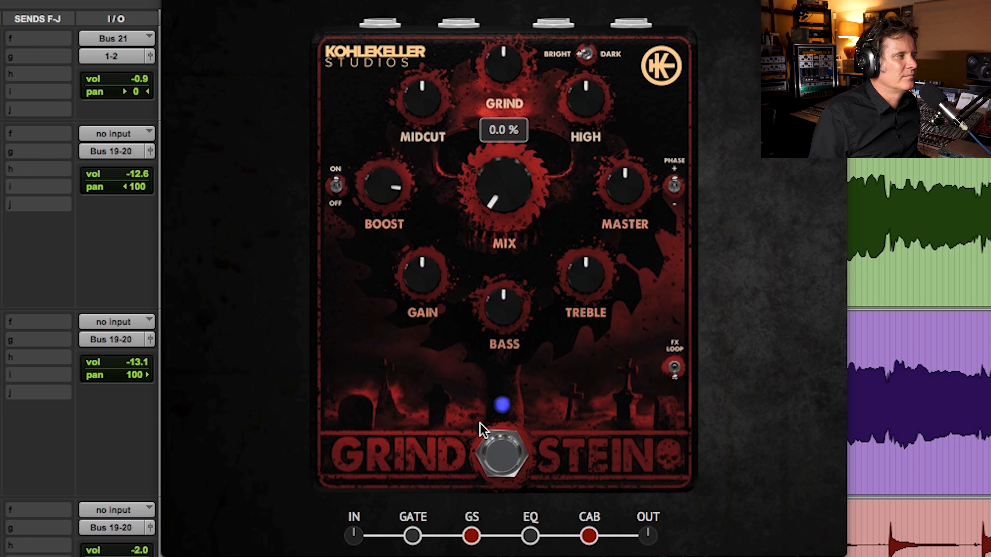
drag(526, 55, 526, 1)
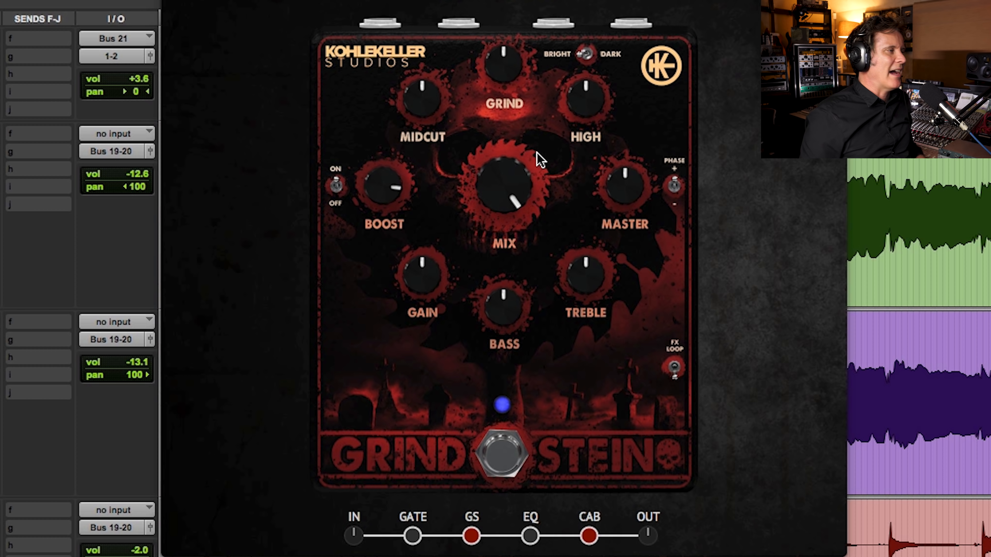
drag(513, 188, 441, 556)
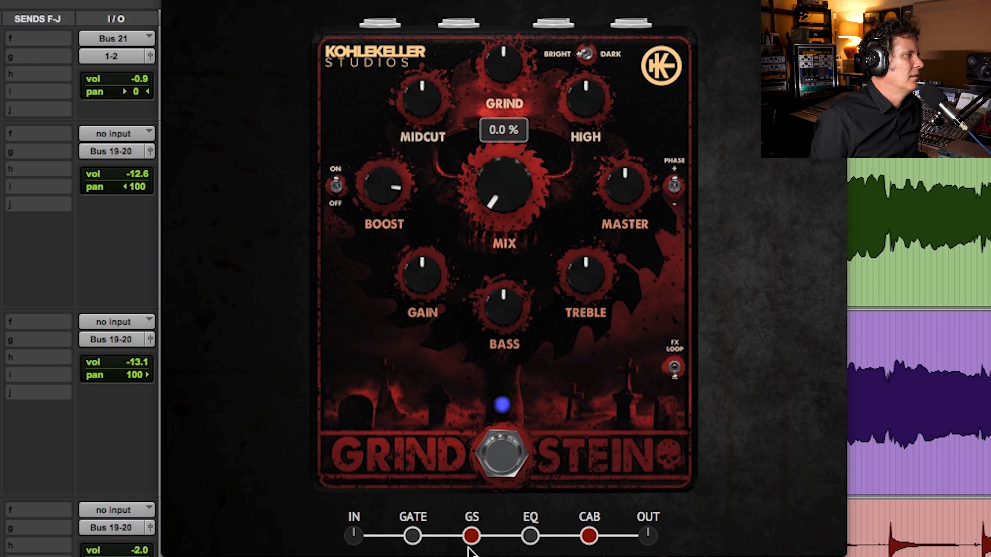
drag(509, 206, 495, 117)
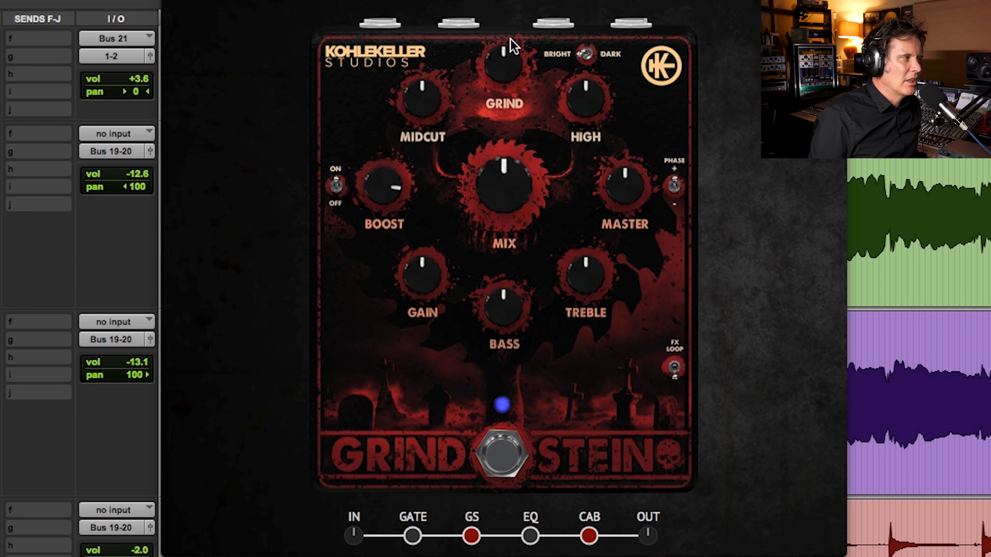
Step: Try lower and higher Midcut amounts, reset Midcut to 50 %, and lower the Mix to about 30 %
mouse_move(425, 110)
drag(422, 91, 404, 152)
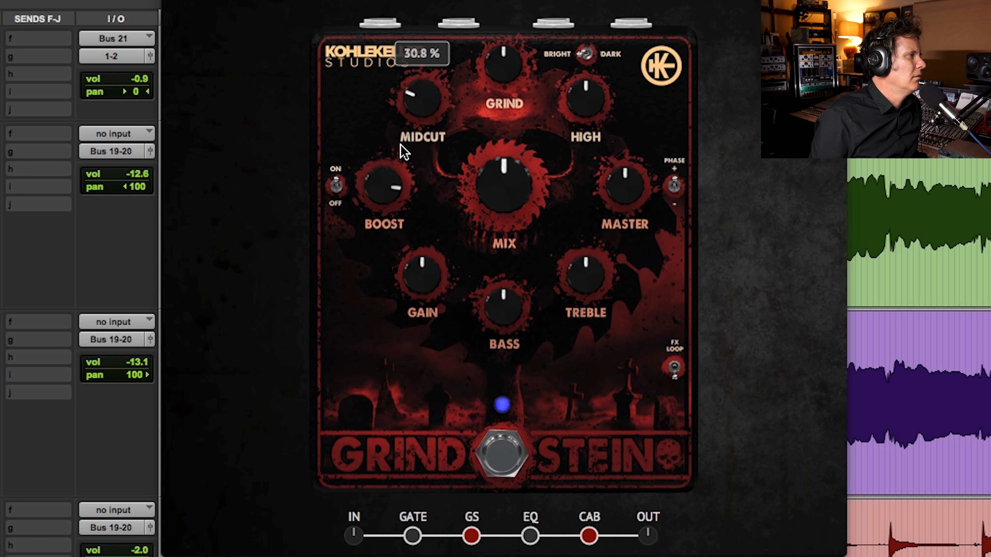
drag(507, 186, 487, 213)
drag(430, 117, 428, 1)
double_click(428, 100)
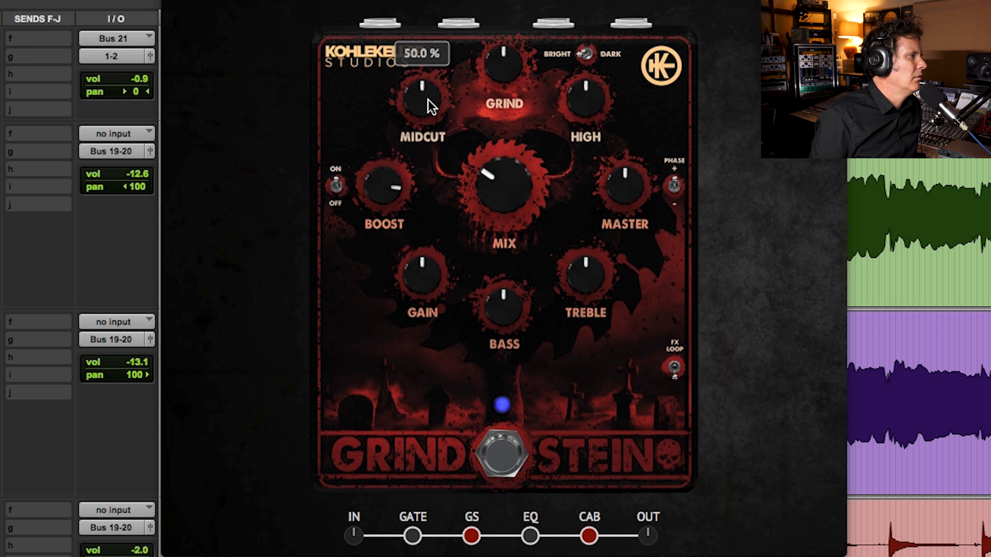
Step: Set Grind to 87.7 %, lower Midcut slightly, raise High, and try the Dark voicing
drag(525, 66, 517, 1)
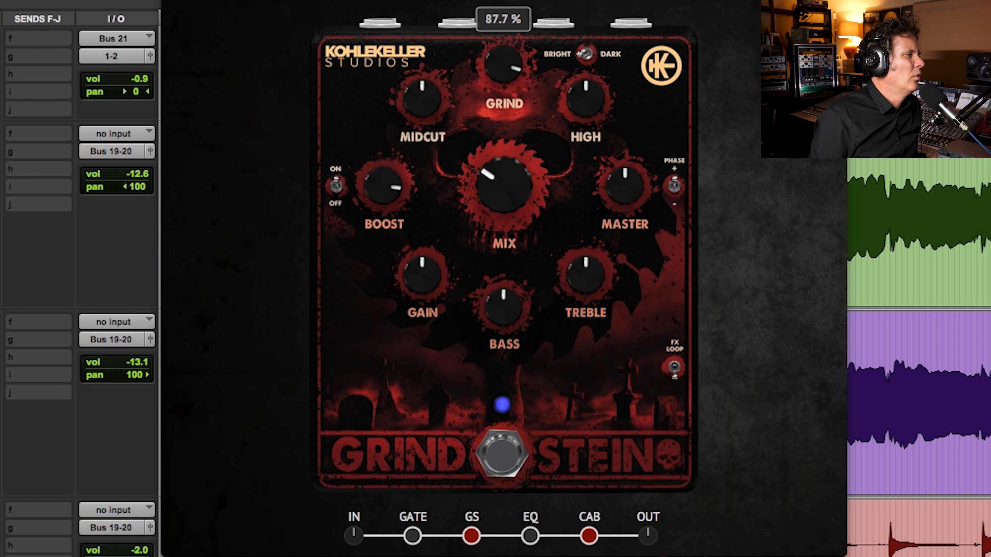
drag(431, 93, 427, 122)
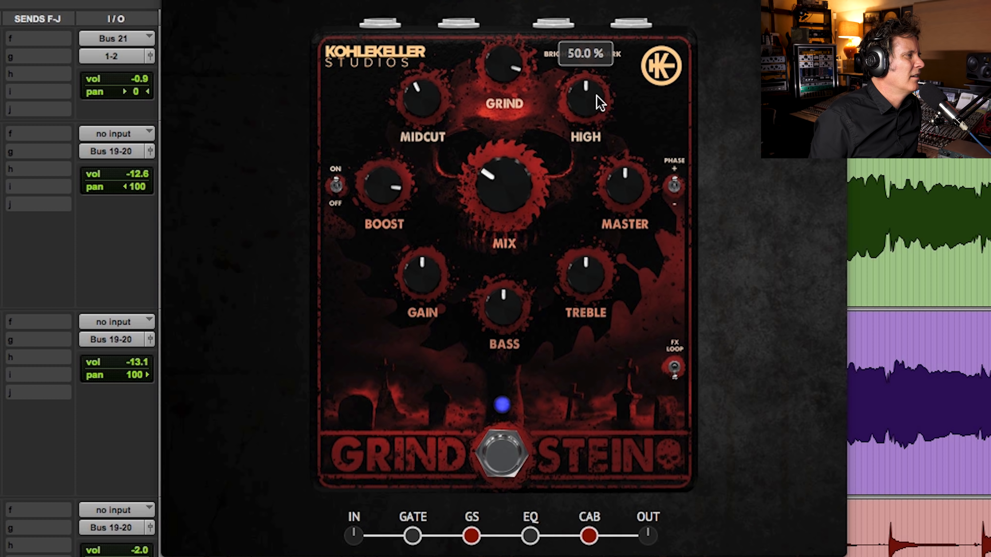
drag(605, 57, 611, 38)
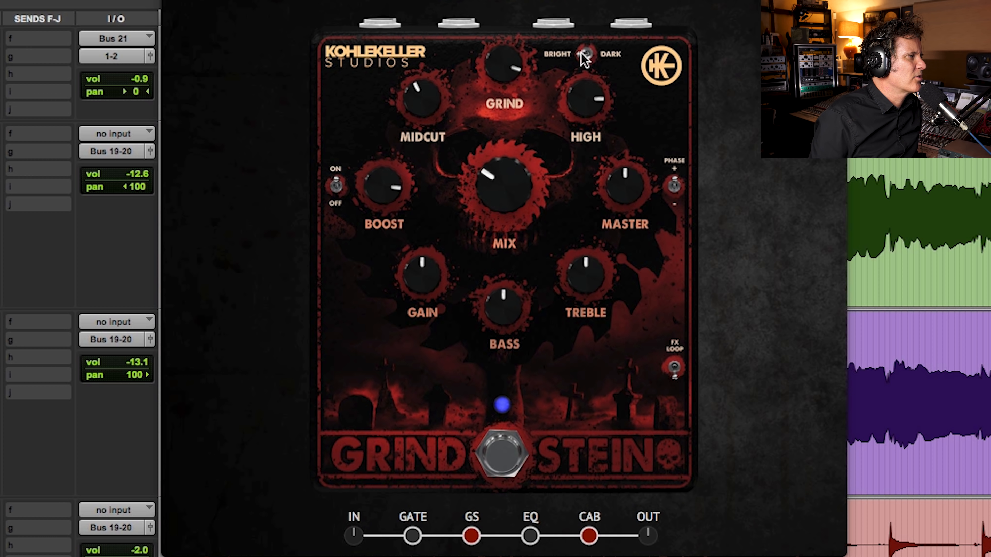
click(594, 55)
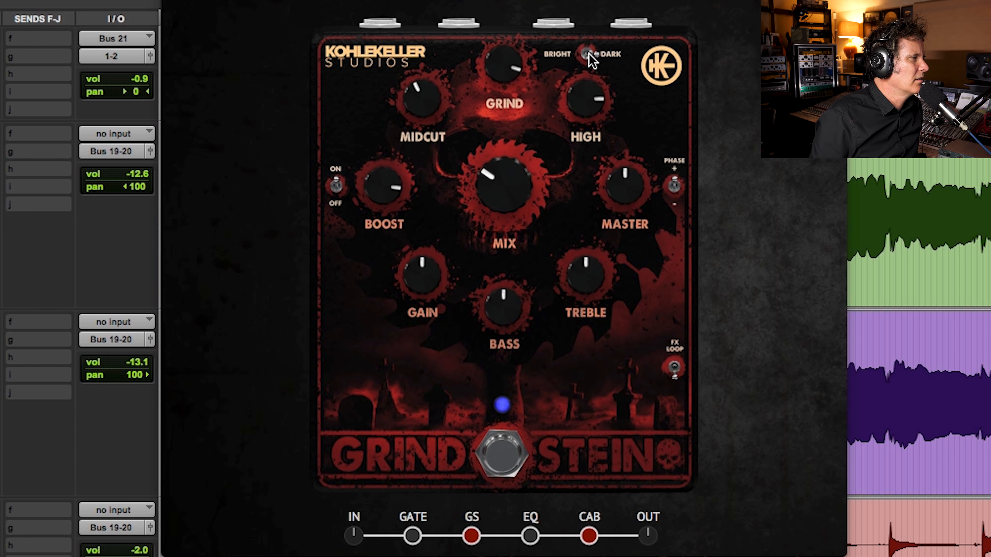
Step: Raise the Grindstein's Bass, turn its Gain well down and raise Treble slightly
drag(501, 312, 525, 251)
drag(427, 274, 404, 361)
drag(565, 280, 580, 258)
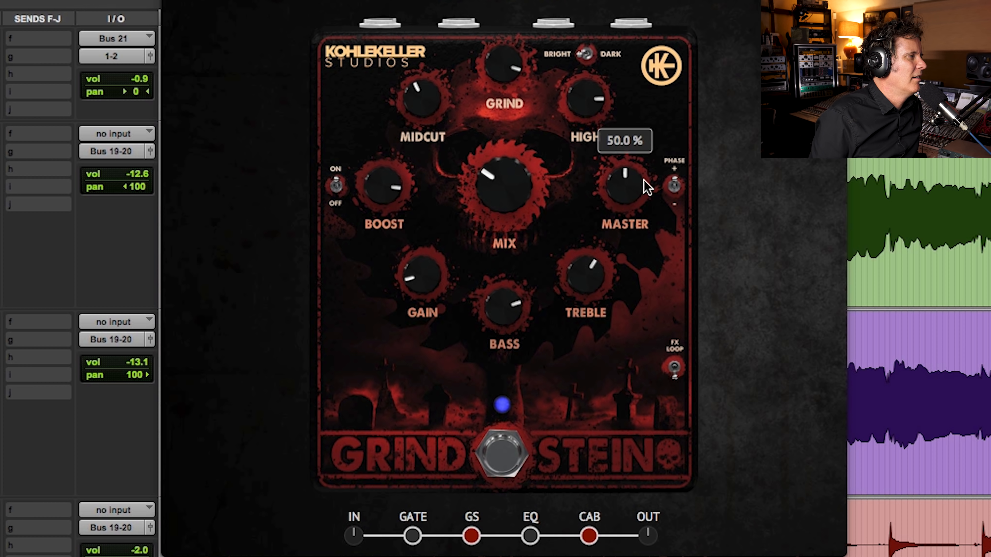
Step: Set the Grindstein's Grind to 72 % and try the Phase switch
drag(419, 279, 421, 274)
drag(504, 63, 518, 103)
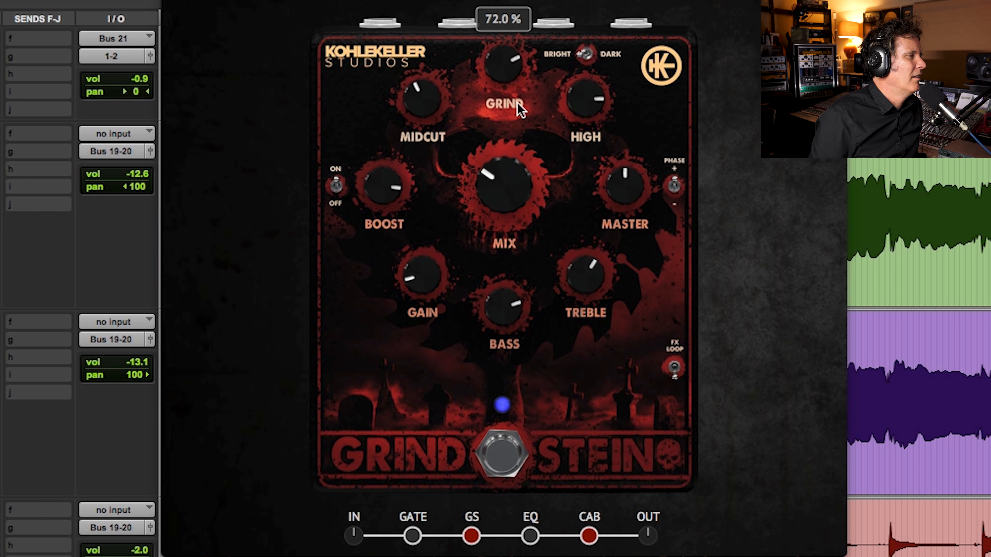
click(672, 187)
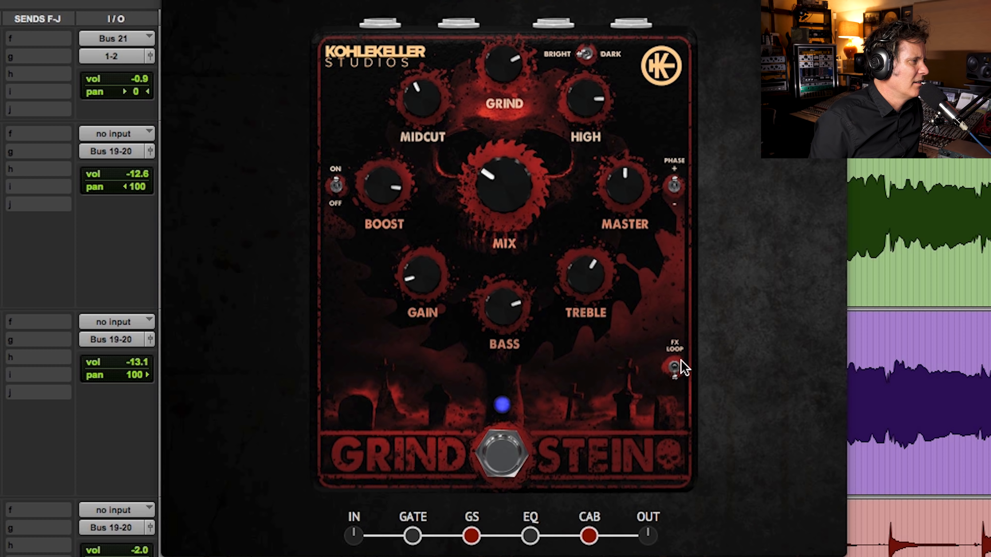
Step: Switch the Grindstein's FX Loop on and off twice to compare bypassing its Gain, Bass and Treble stage
click(673, 378)
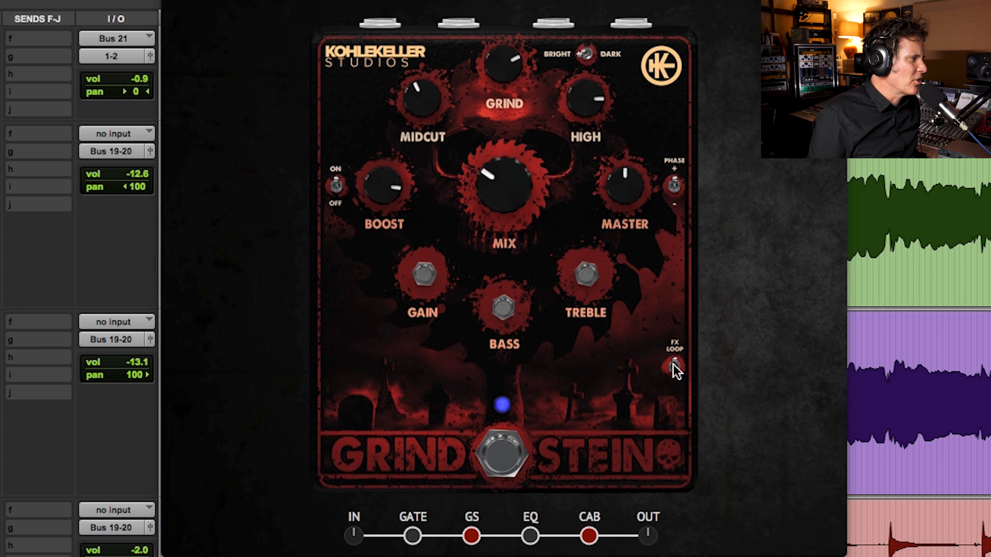
click(674, 369)
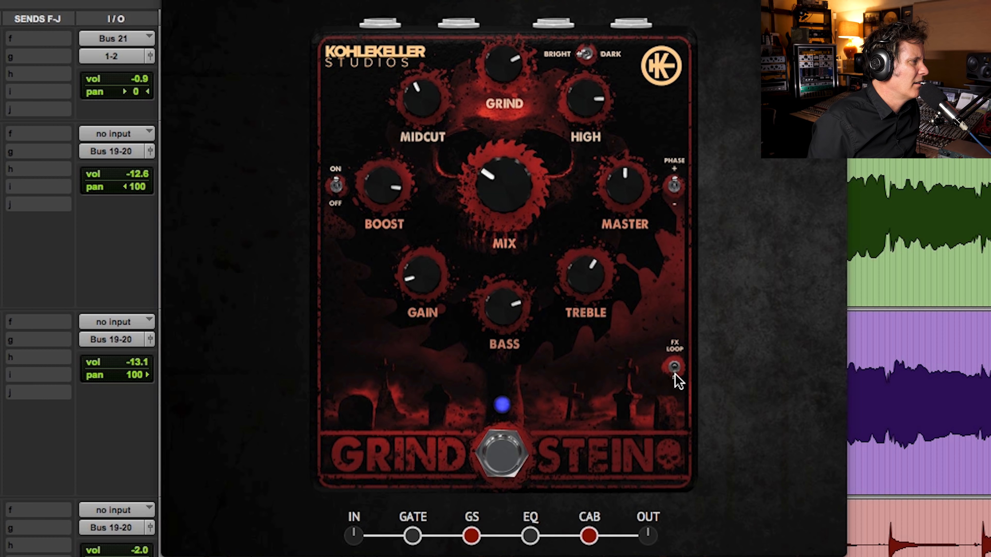
click(676, 372)
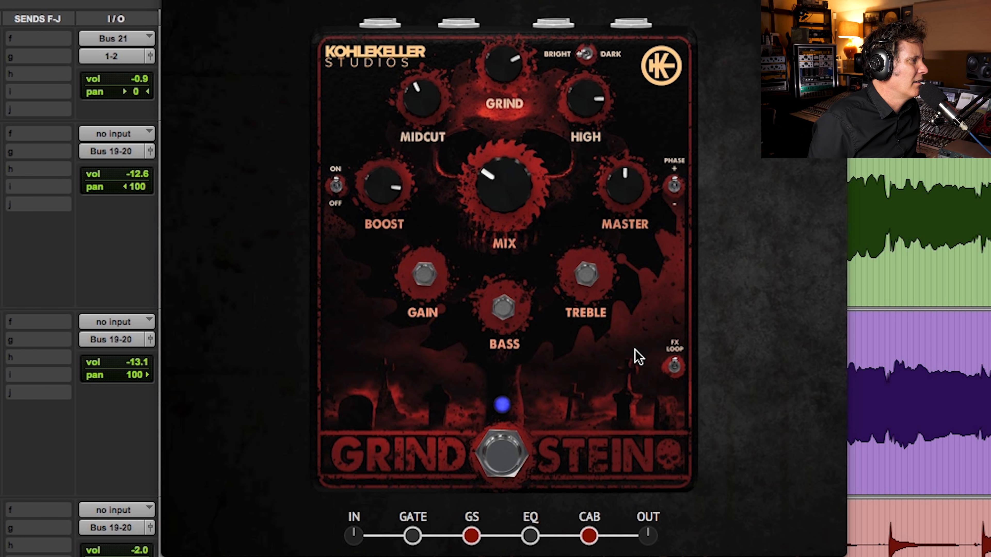
click(676, 371)
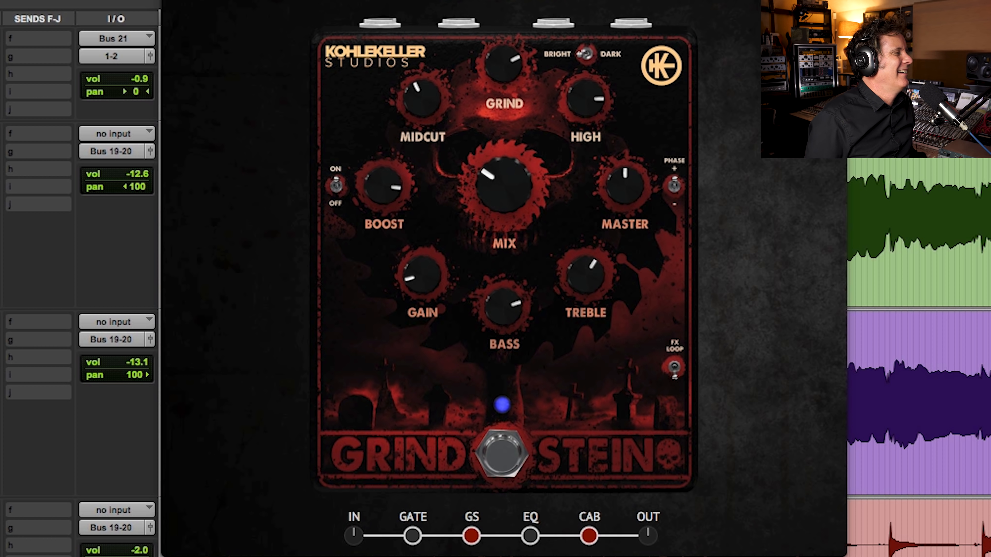
Step: Lower the Grindstein's Bass slightly and fine-tune the Treble
drag(513, 303, 503, 318)
mouse_move(576, 282)
mouse_down()
mouse_move(580, 274)
mouse_move(563, 286)
mouse_up()
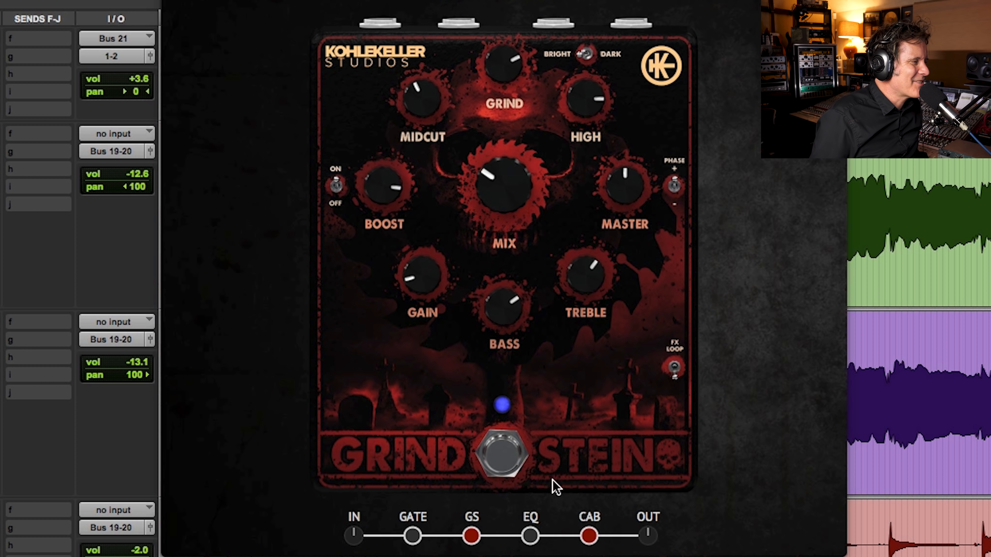
Step: Open the EQ section's Fleisch pedal, enable it, and try its Dozer control
click(531, 538)
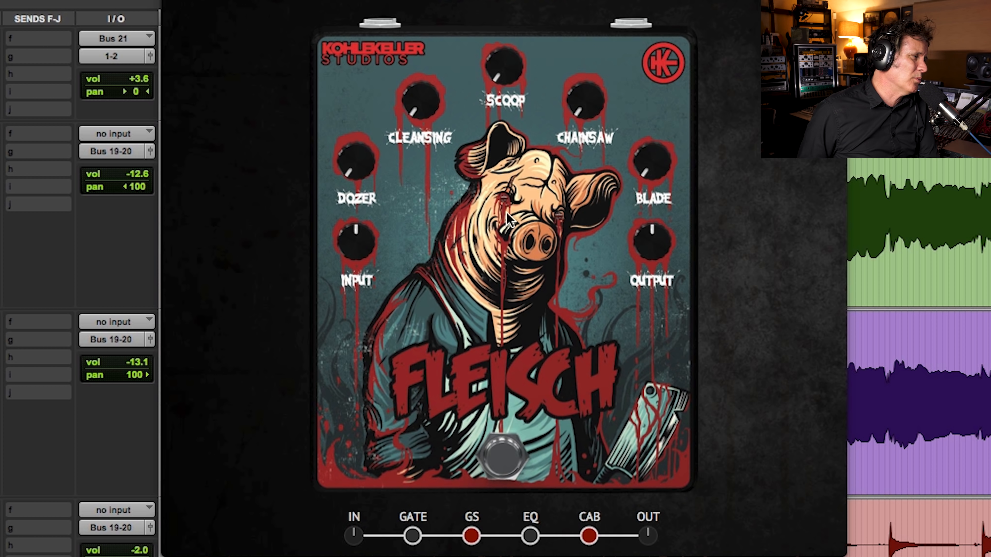
click(504, 464)
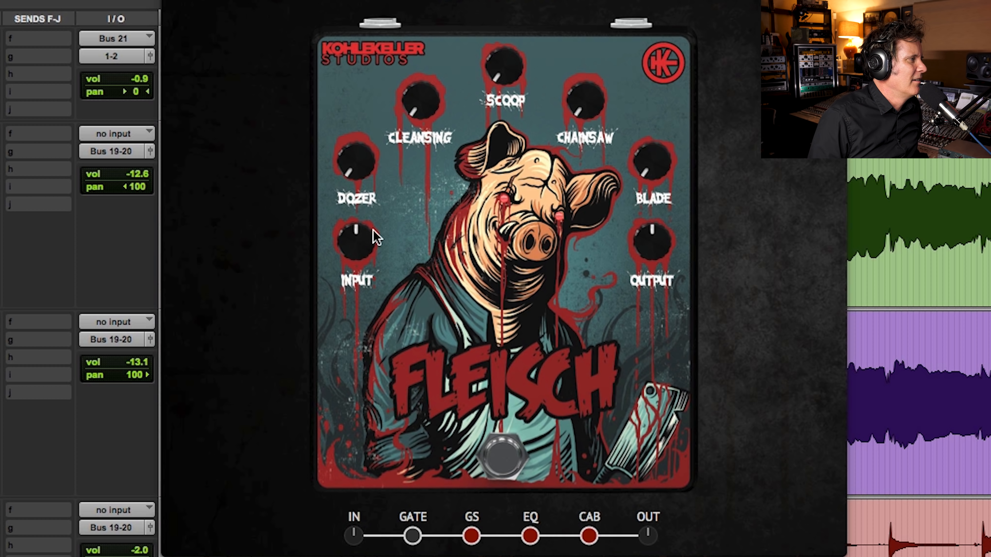
mouse_move(353, 170)
drag(353, 166, 304, 215)
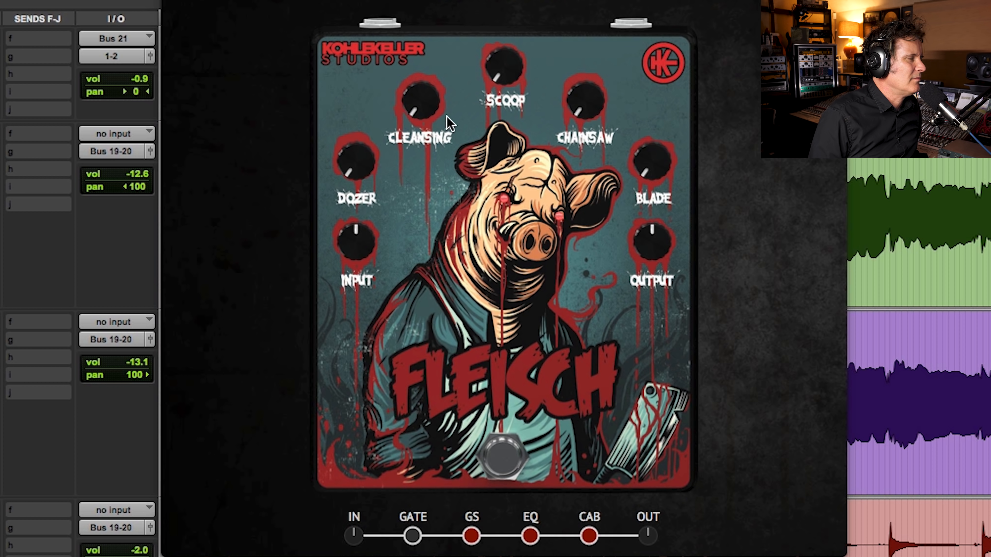
Step: Raise the Fleisch EQ's Cleansing to roughly a third, raise Scoop slightly, and try Chainsaw
mouse_move(420, 88)
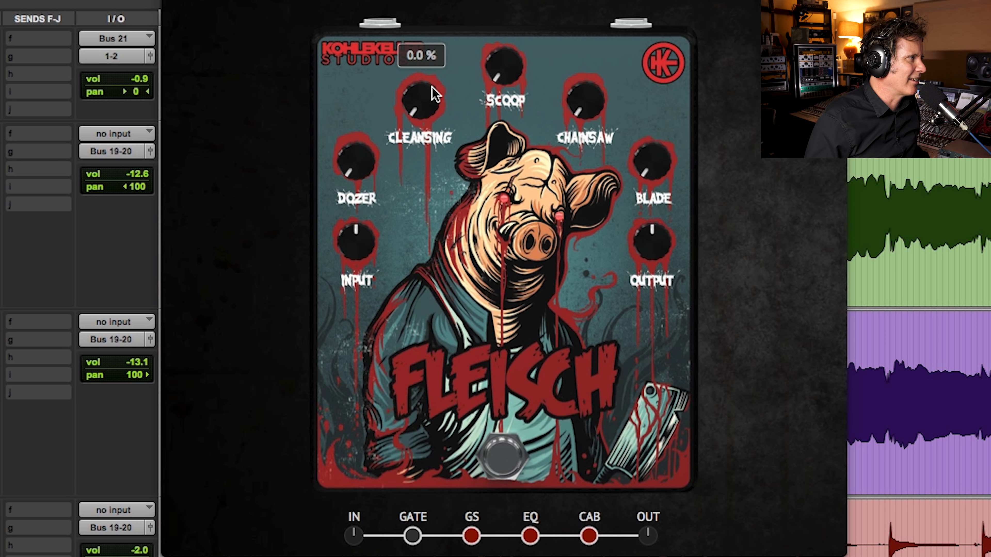
drag(436, 94, 418, 16)
drag(518, 44, 503, 27)
drag(590, 113, 582, 289)
Step: Set the Fleisch EQ's Blade to about 55 % and compare the sound using the pedal's bypass
drag(653, 160, 660, 31)
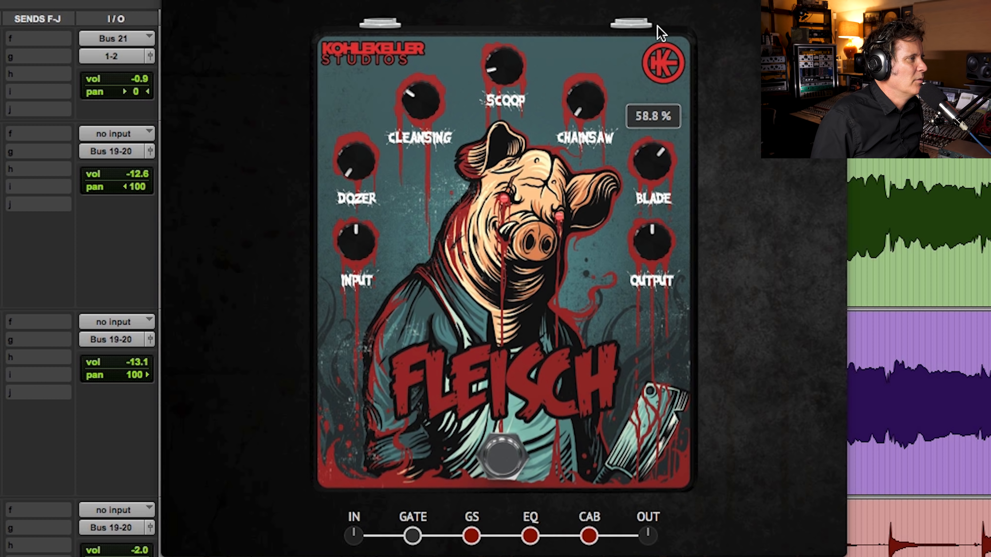
drag(651, 169, 649, 177)
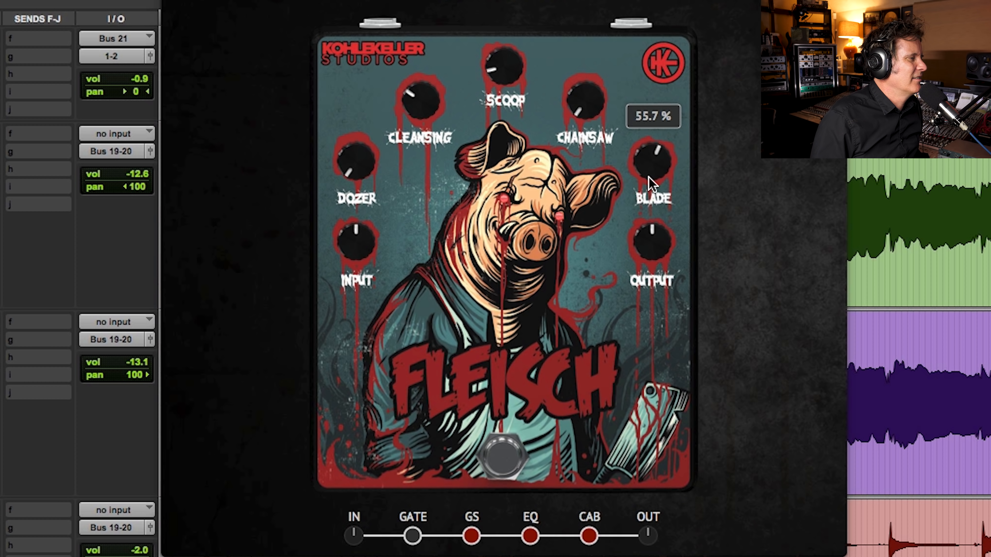
click(511, 470)
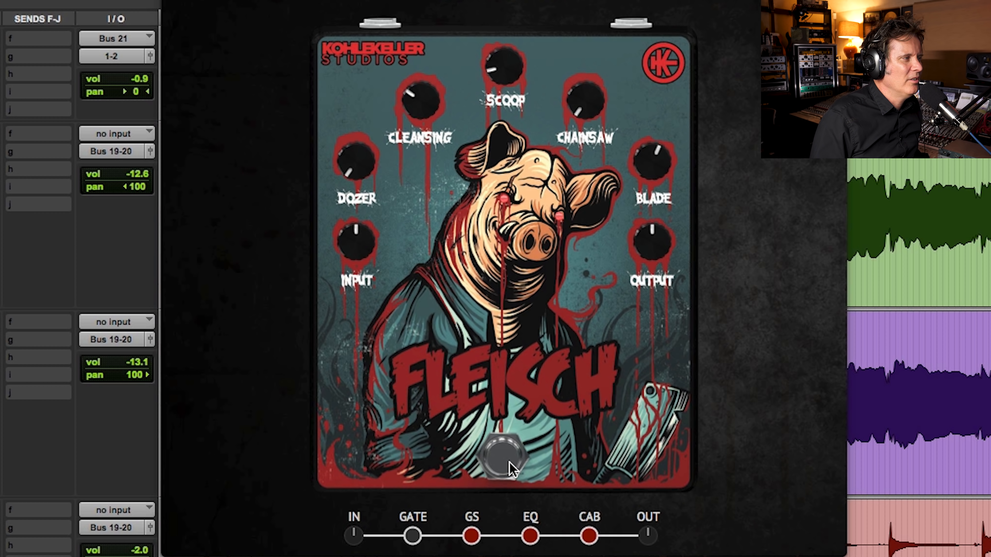
mouse_move(652, 161)
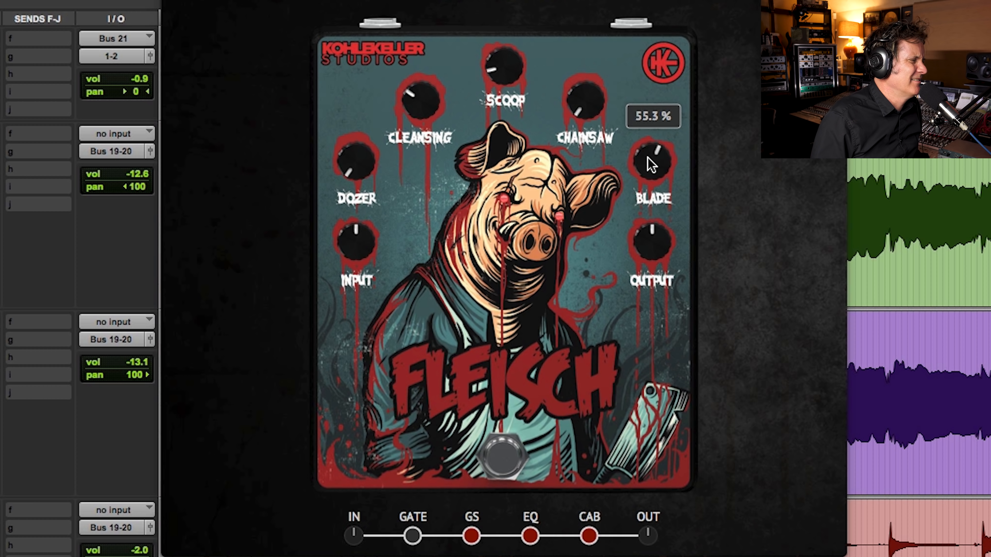
Step: Open the CAB section and audition every cabinet in order, from Filth and Slime through to Bloodpath
click(590, 538)
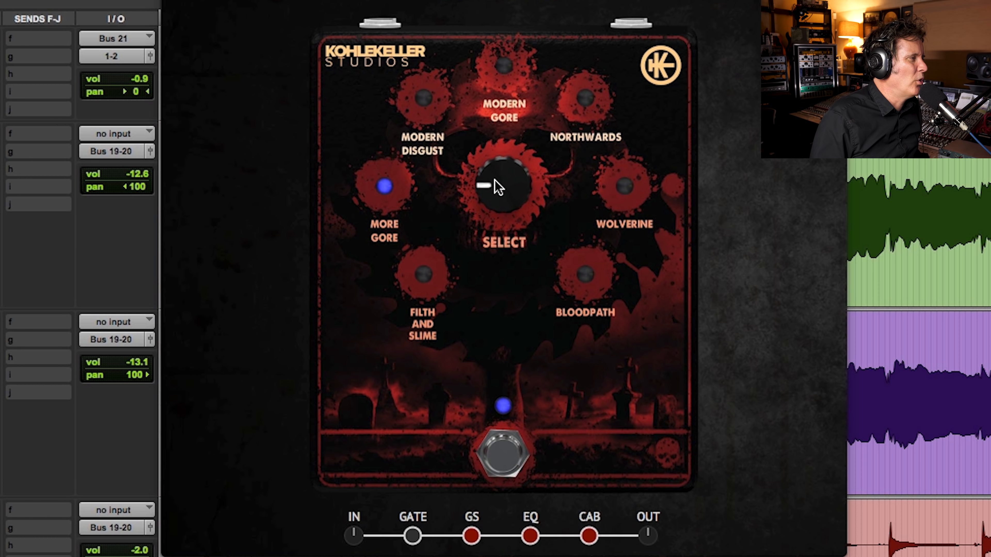
drag(503, 188, 493, 283)
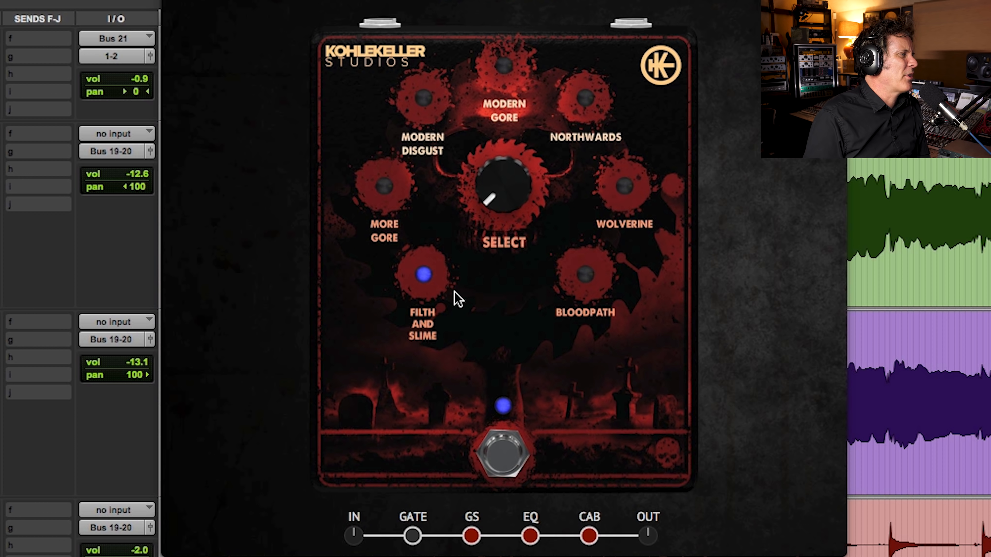
drag(492, 201, 492, 161)
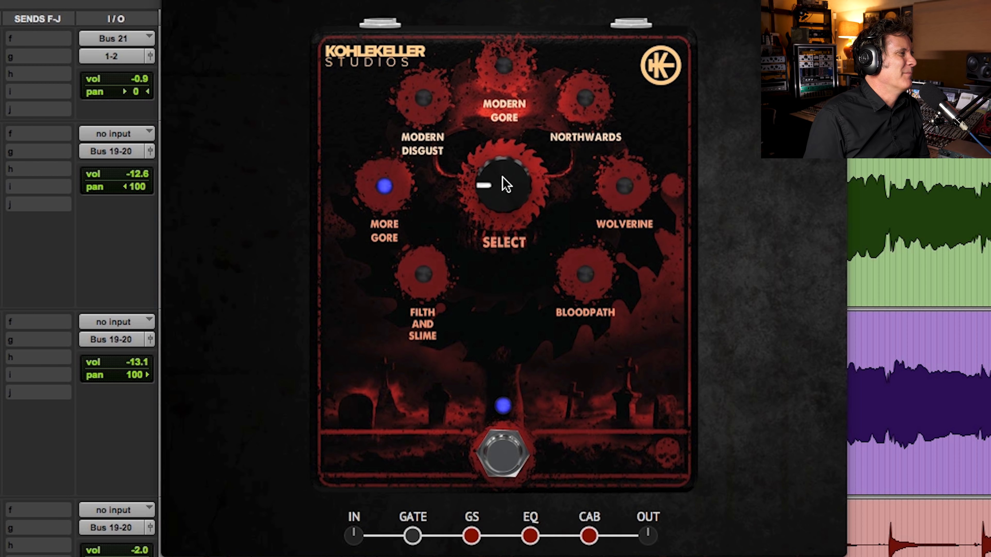
drag(495, 184, 501, 151)
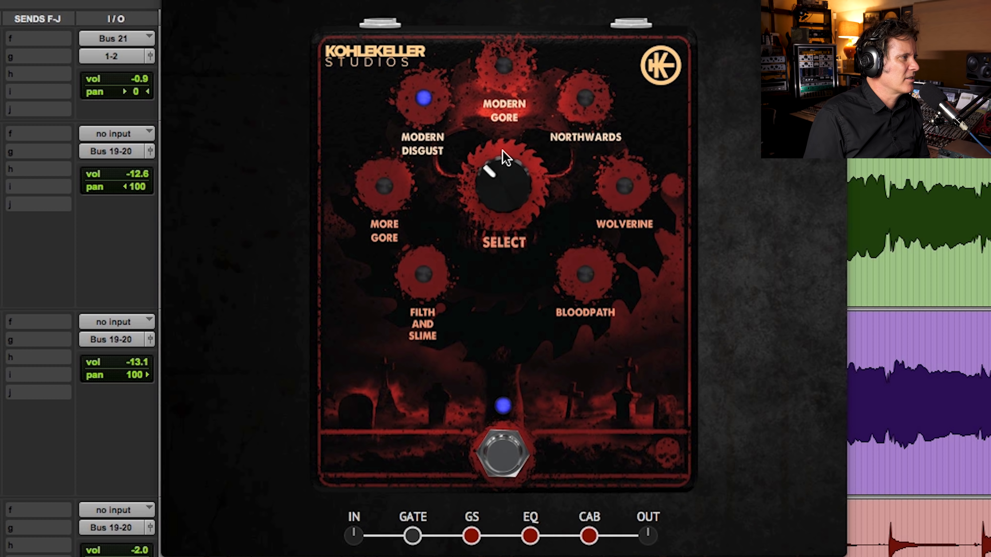
drag(492, 191, 506, 139)
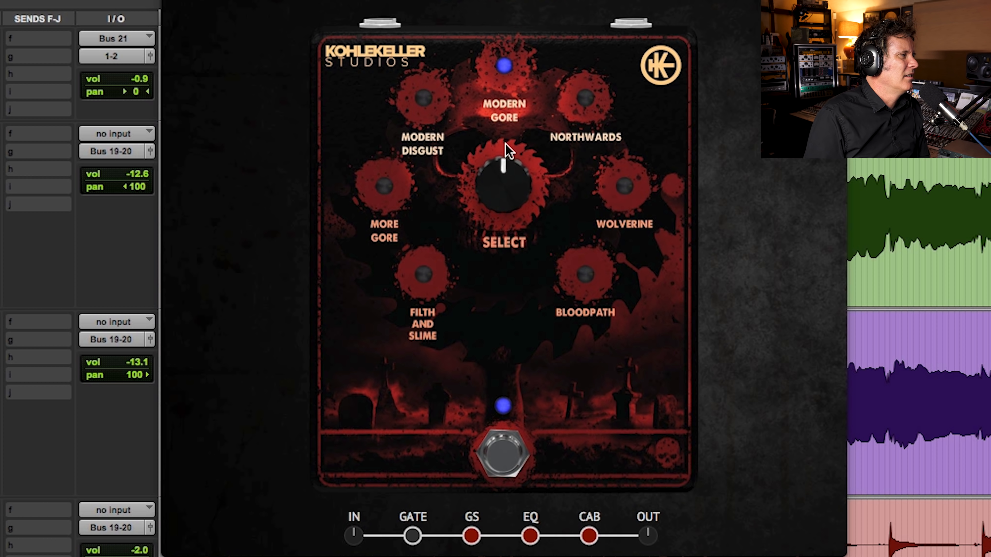
drag(499, 171, 531, 126)
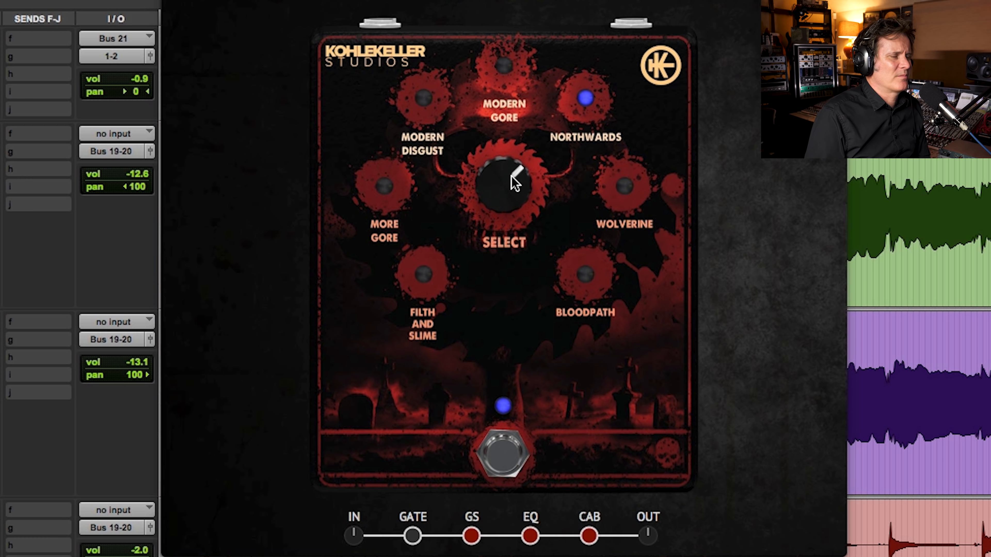
drag(515, 164, 522, 138)
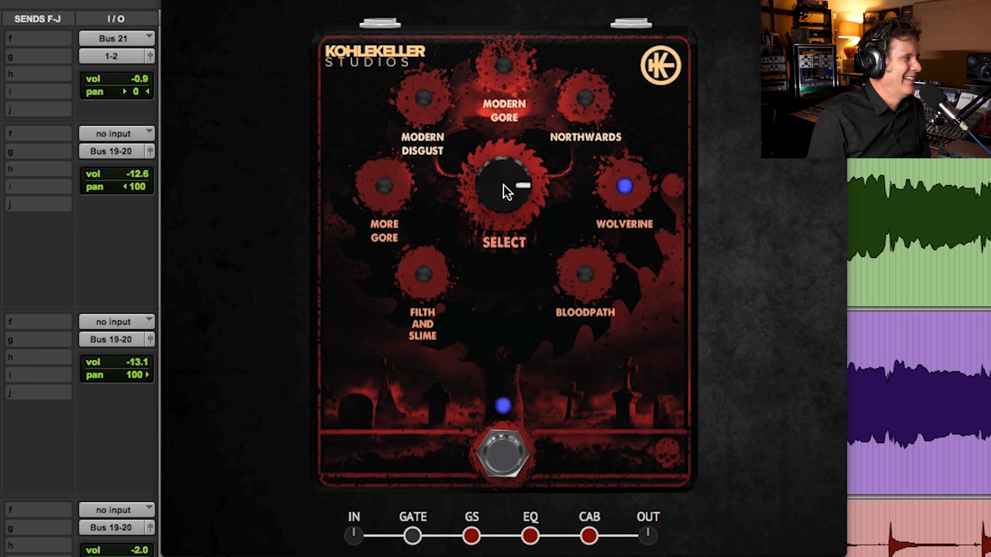
drag(503, 184, 503, 153)
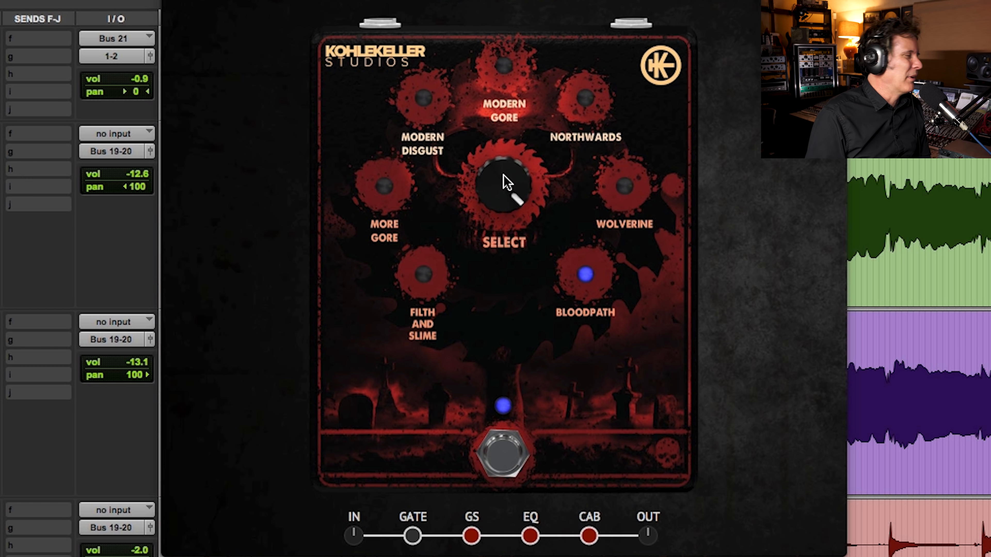
Step: Compare the Filth and Slime, Bloodpath, Wolverine and More Gore cabinets, and leave More Gore selected
drag(509, 176, 438, 387)
drag(487, 191, 490, 1)
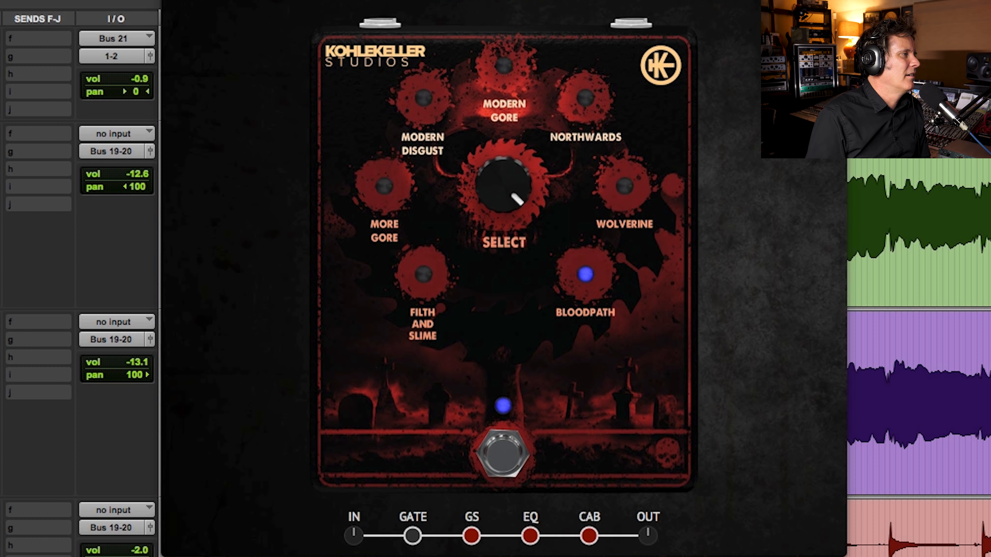
drag(490, 1, 437, 541)
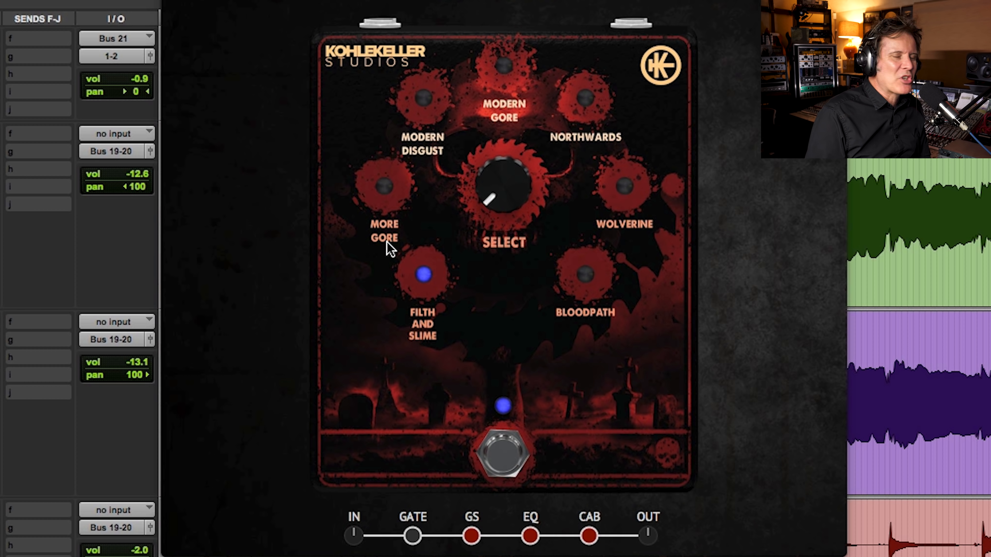
drag(490, 204, 510, 17)
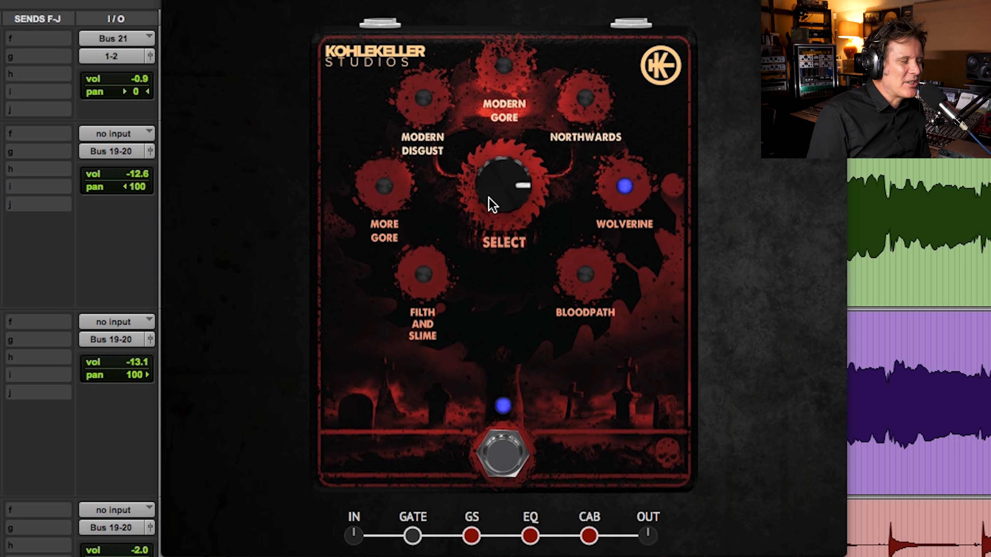
drag(491, 194, 385, 336)
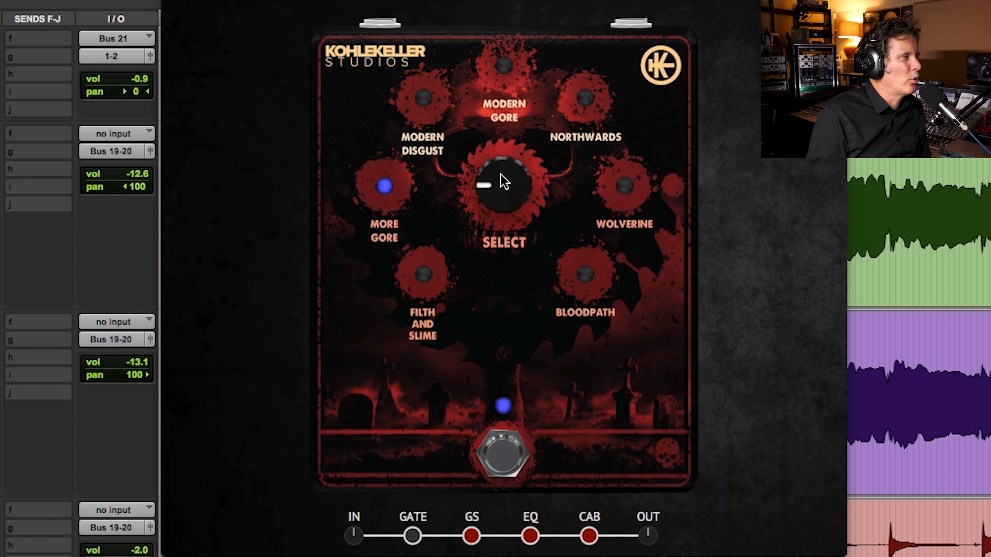
drag(509, 200, 514, 19)
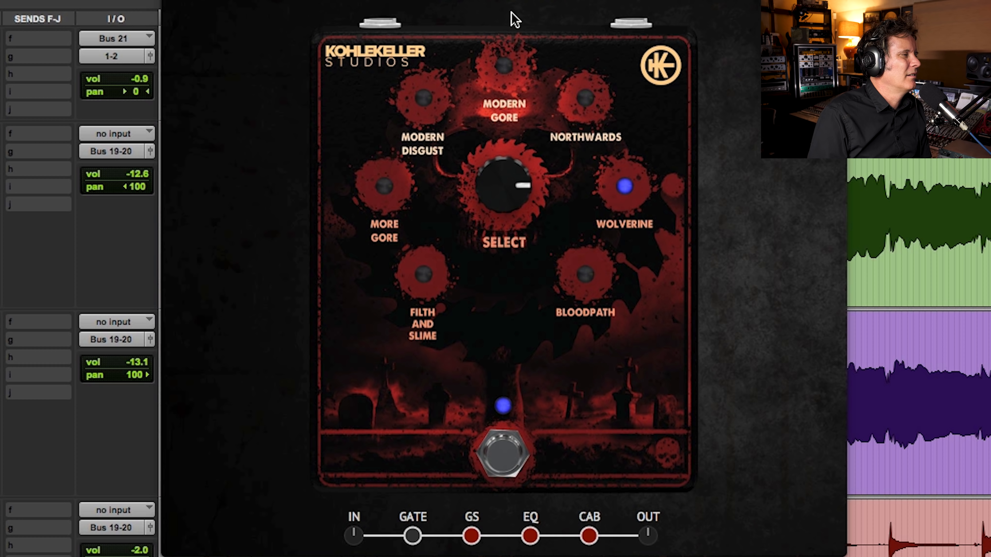
drag(511, 181, 467, 353)
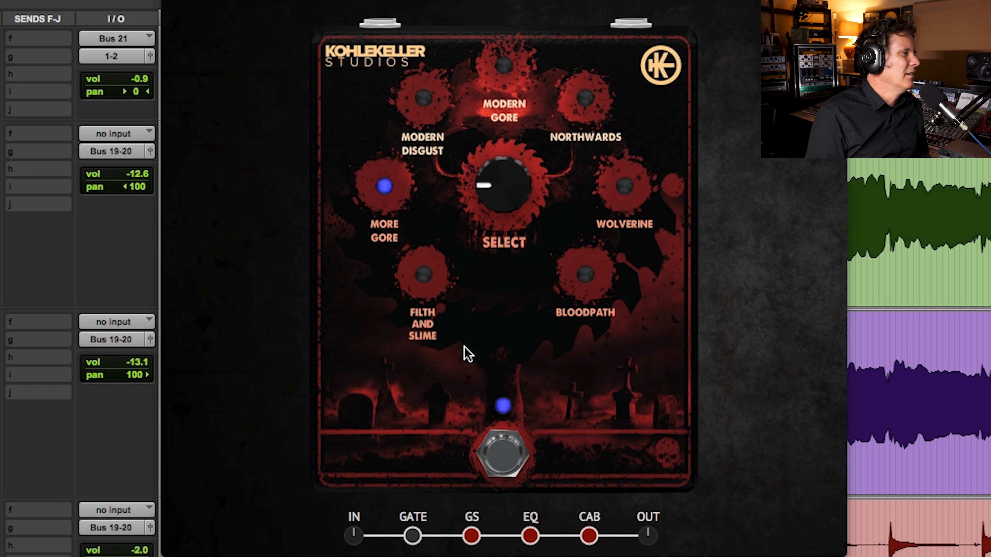
Step: Solo the 08.SGGTRDblDI track, pan 06.SG Gtr DI fully left, and cue playback at the start of the 07.SG GTR clip
key(space)
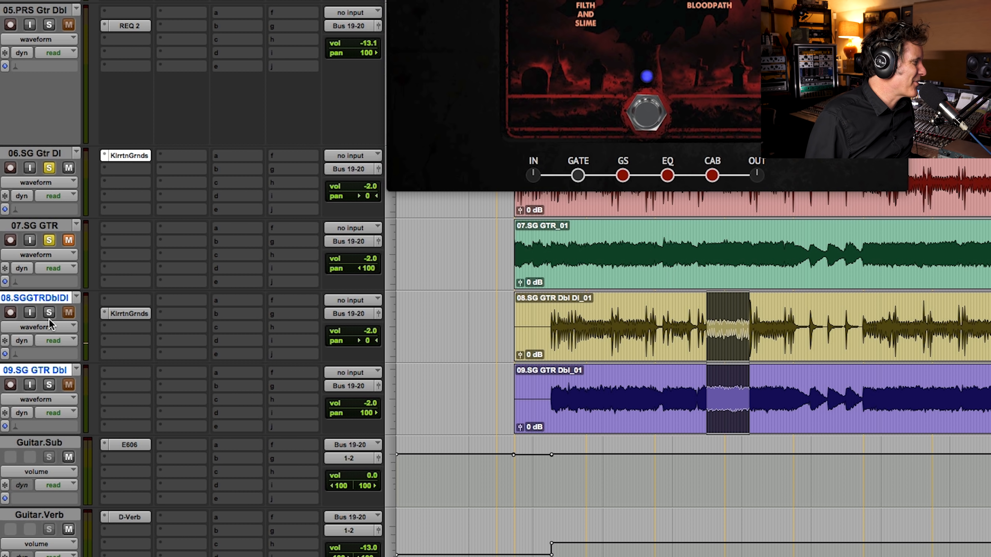
click(49, 313)
drag(347, 200, 301, 198)
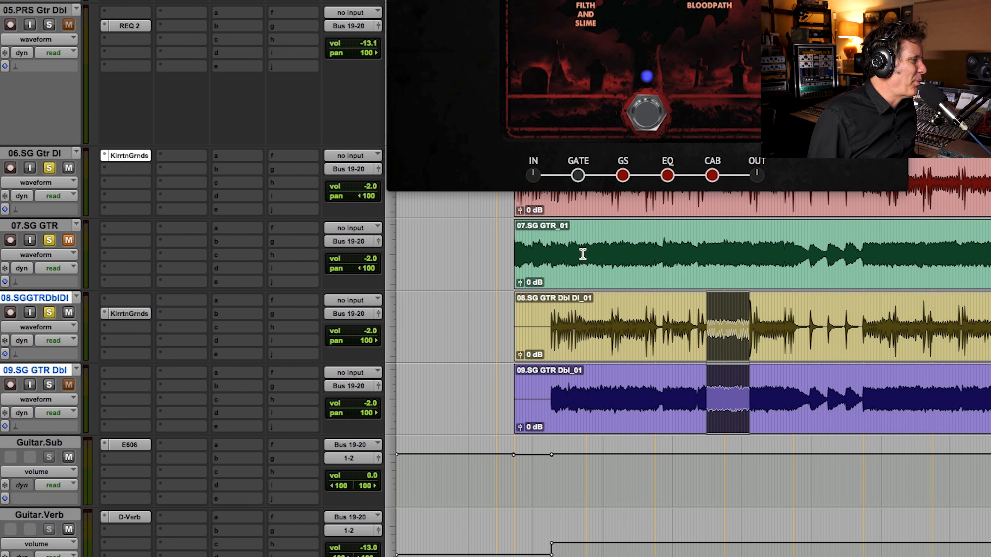
click(515, 252)
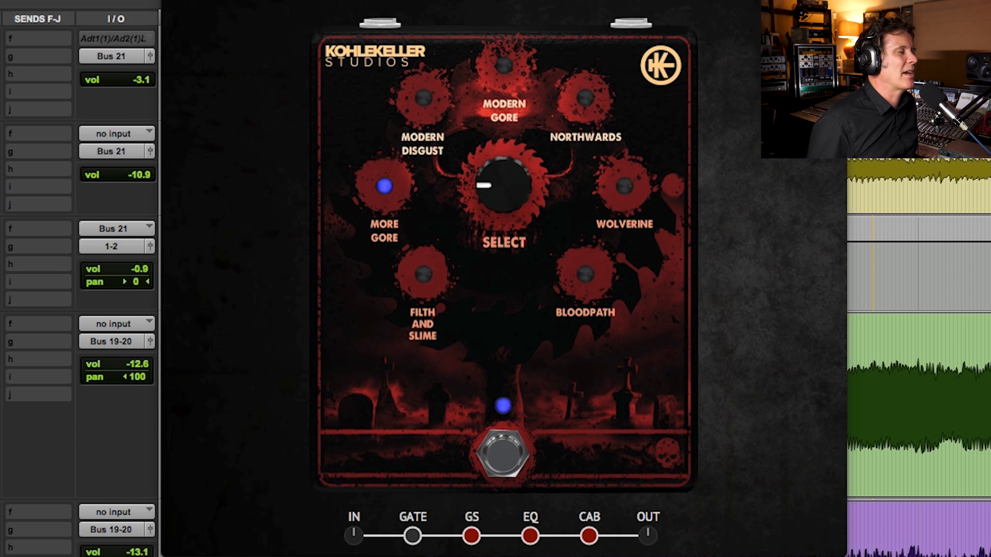
scroll(919, 351, down, 5)
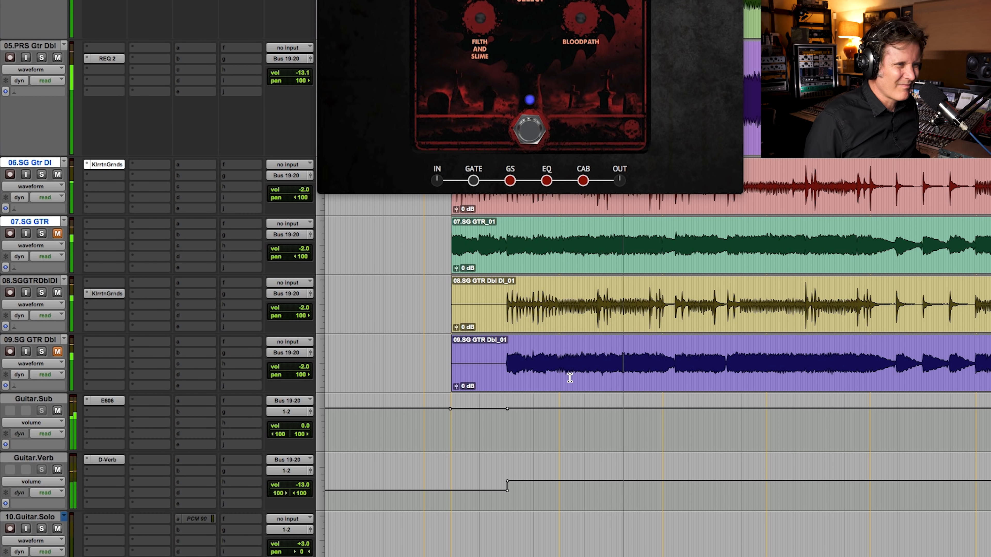
scroll(571, 377, down, 10)
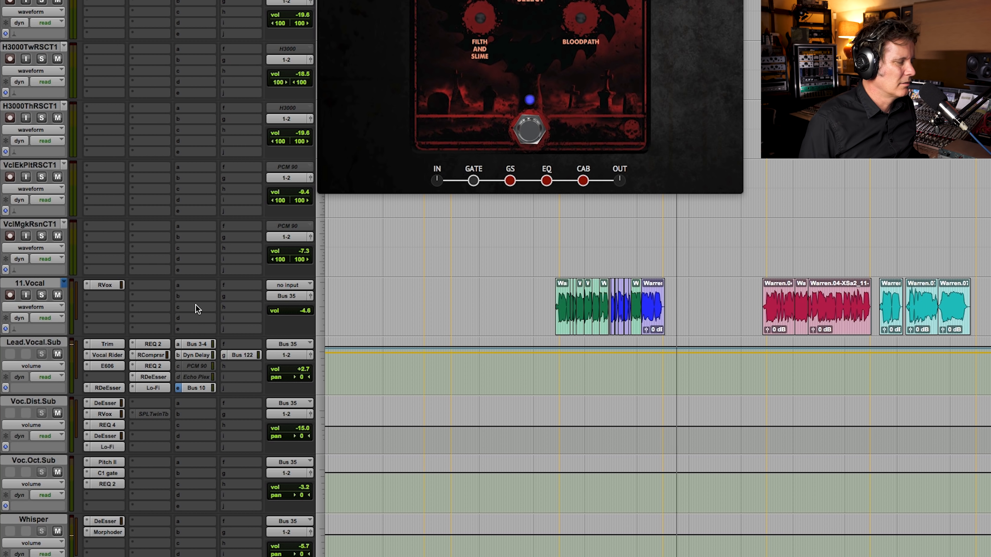
scroll(360, 387, up, 10)
scroll(359, 388, up, 6)
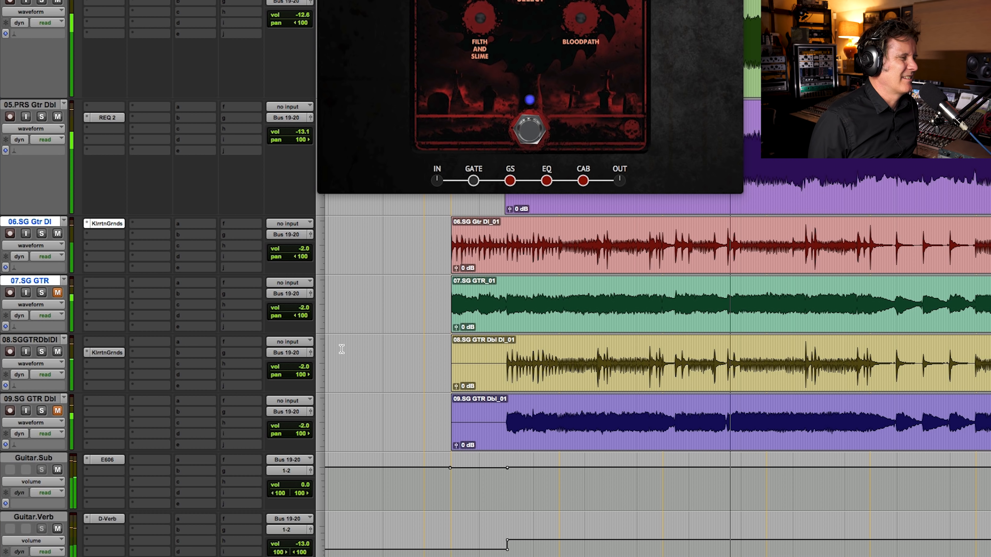
Step: Solo the four SG guitar tracks, 06 through 09, together with the 03.Bass track while the mix plays
drag(42, 233, 42, 411)
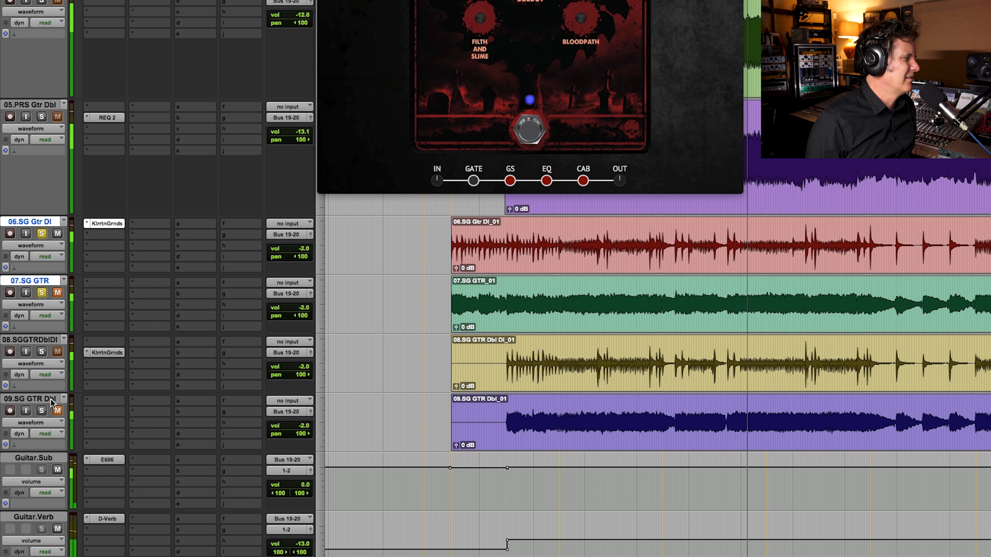
click(42, 116)
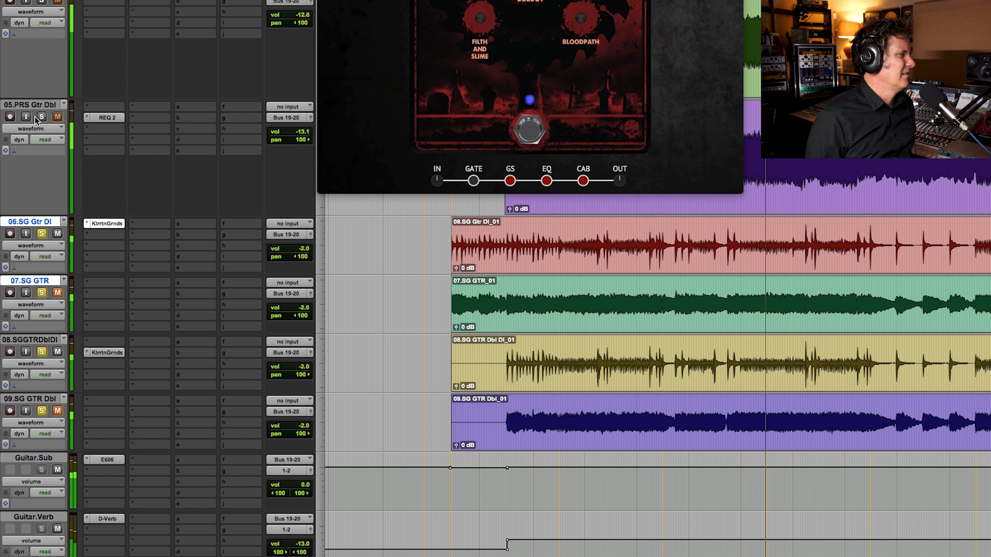
click(42, 117)
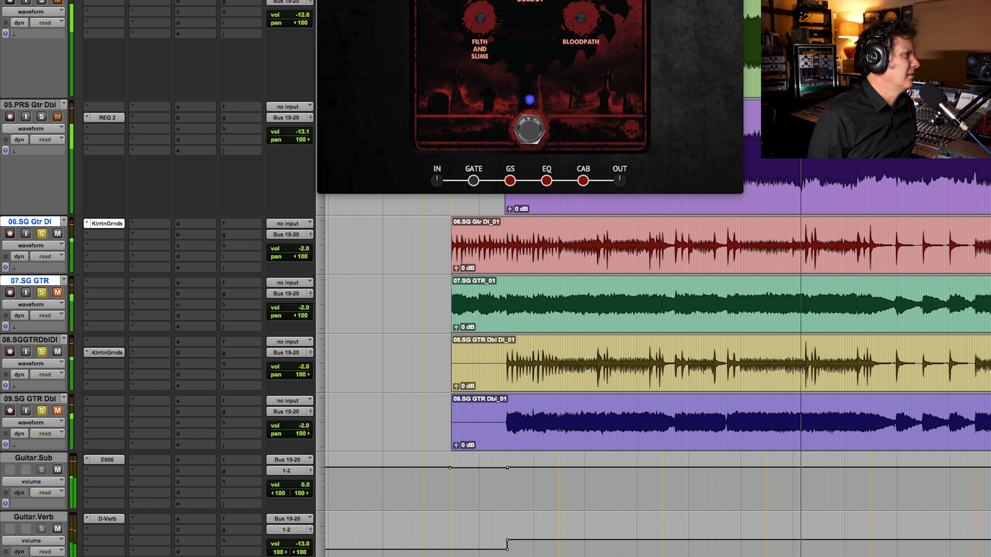
scroll(105, 23, up, 5)
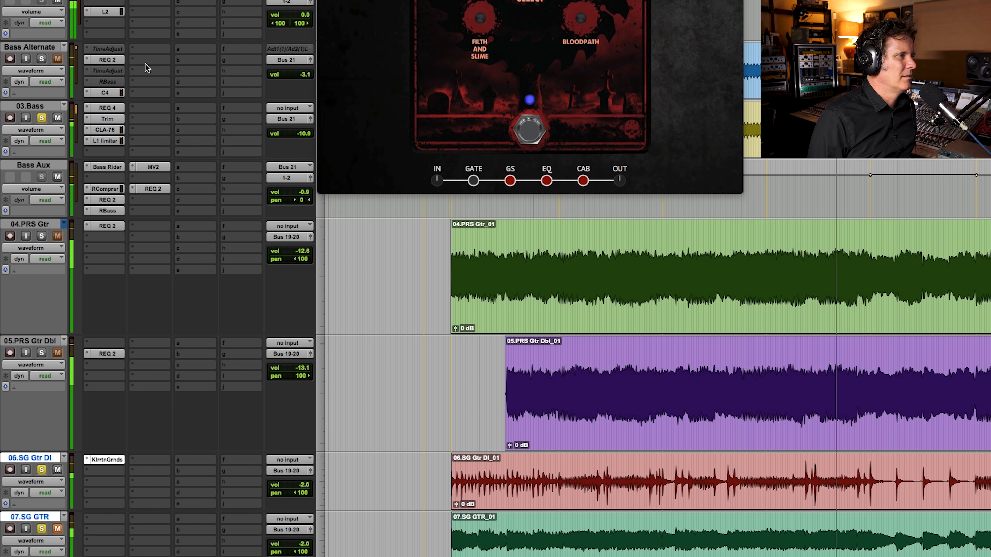
scroll(143, 72, down, 5)
scroll(143, 72, down, 5)
scroll(143, 71, up, 5)
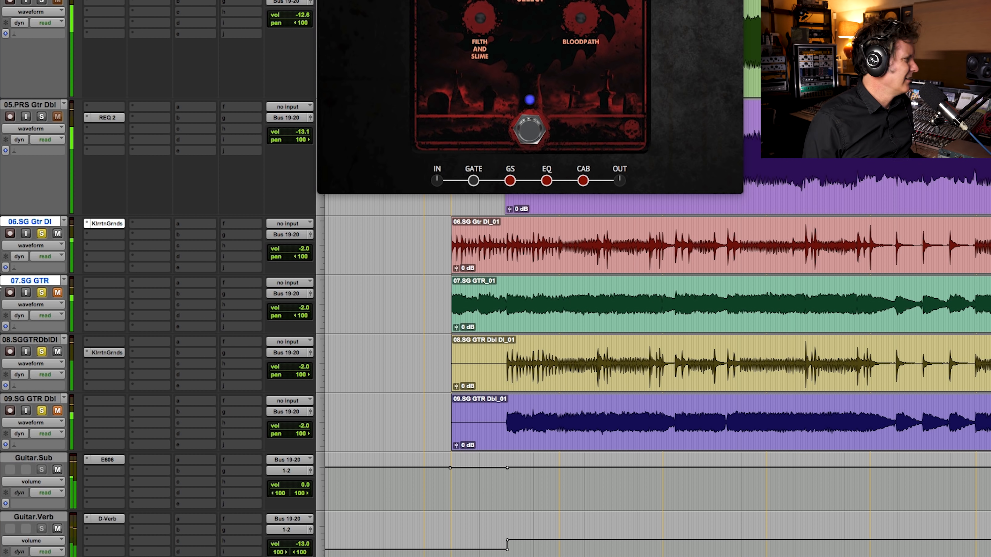
Step: Mute the two SG DI tracks, unmute 07.SG GTR and 09.SG GTR Dbl, and audition the recorded amps from mid-clip
key(space)
click(58, 294)
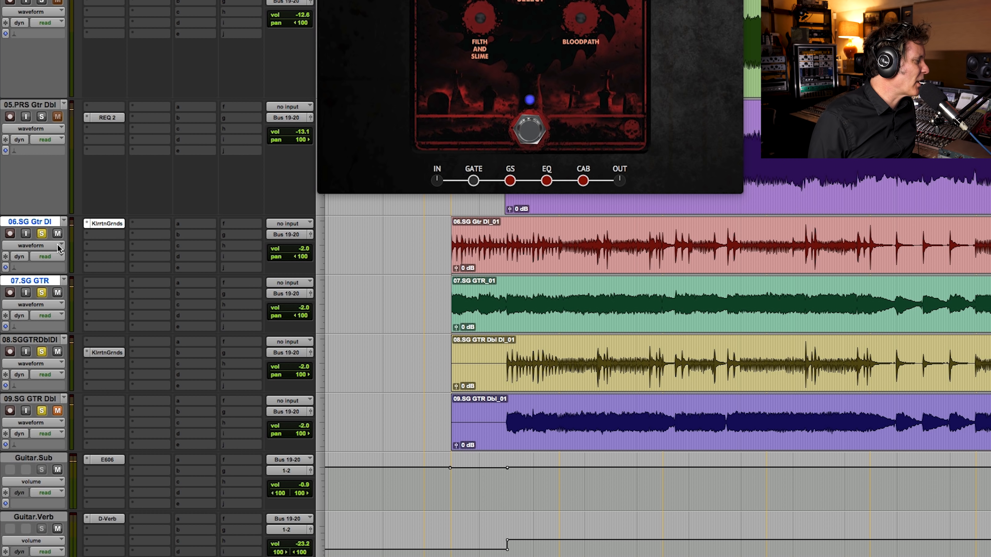
click(58, 235)
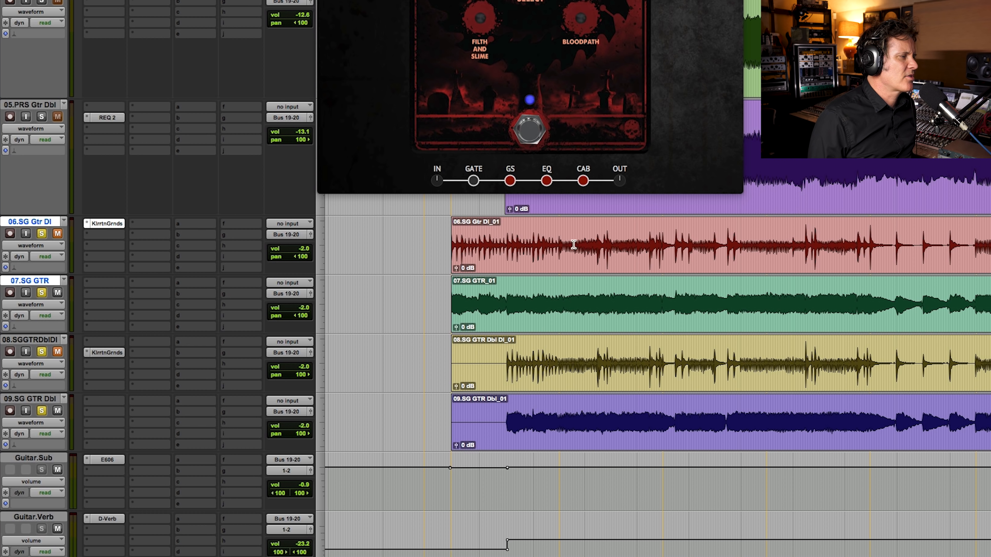
click(732, 242)
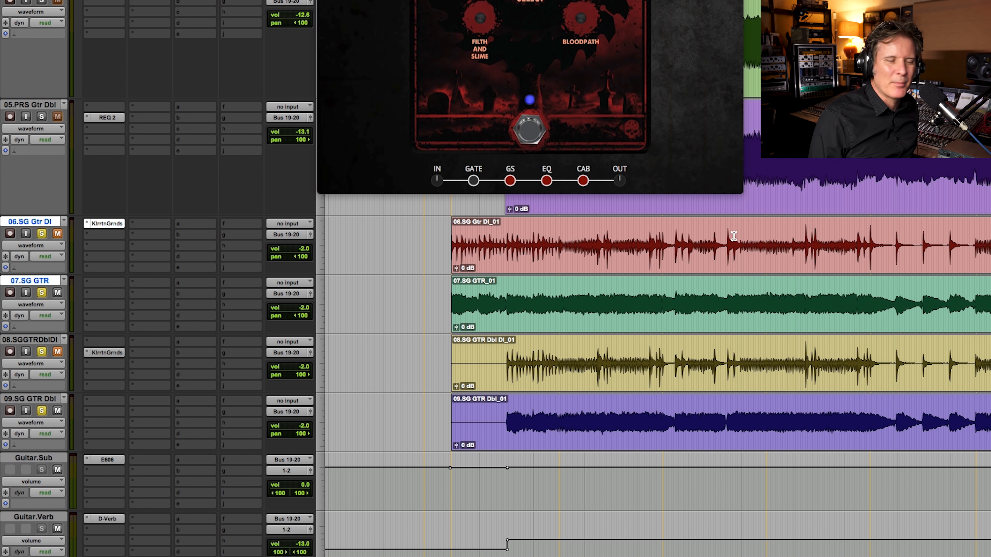
key(space)
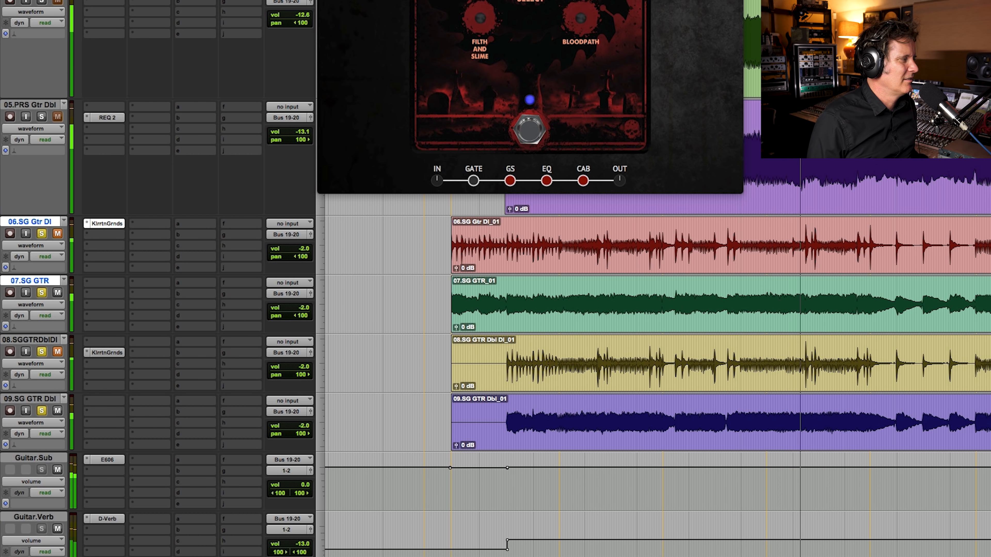
Step: Swap the mutes back so the SG DI tracks play, set both DI track volumes to 0.0 dB, and replay the section
key(space)
click(57, 292)
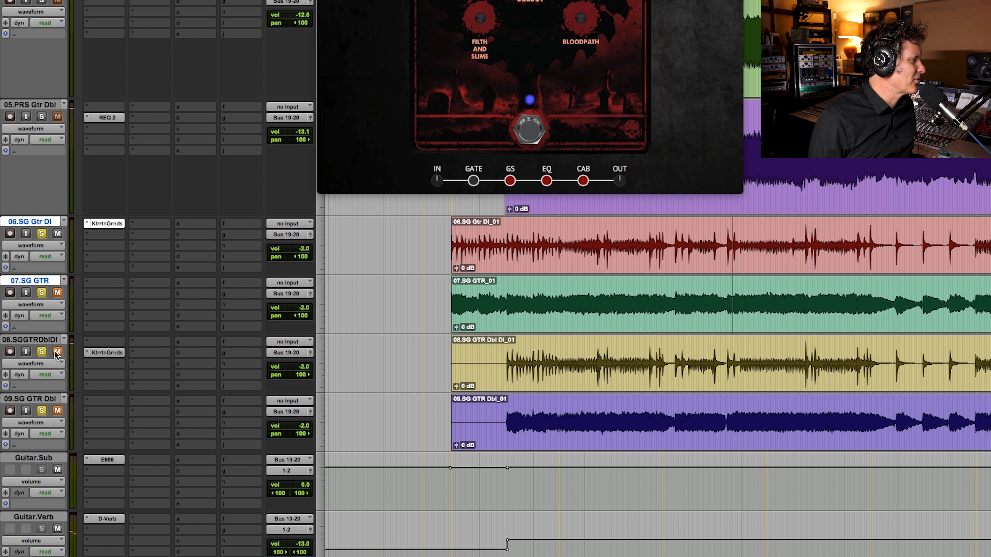
drag(303, 250, 301, 244)
drag(303, 367, 302, 361)
key(space)
drag(303, 249, 303, 252)
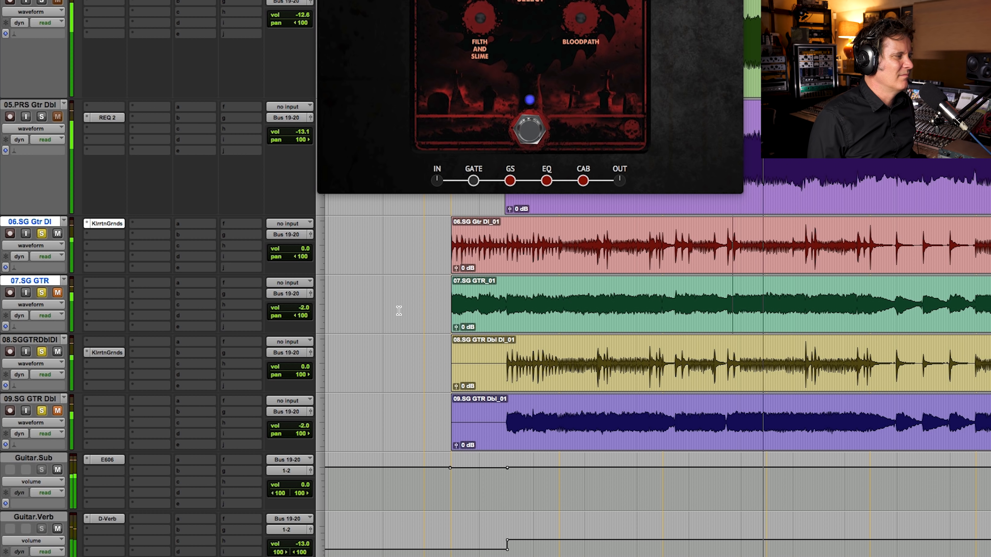